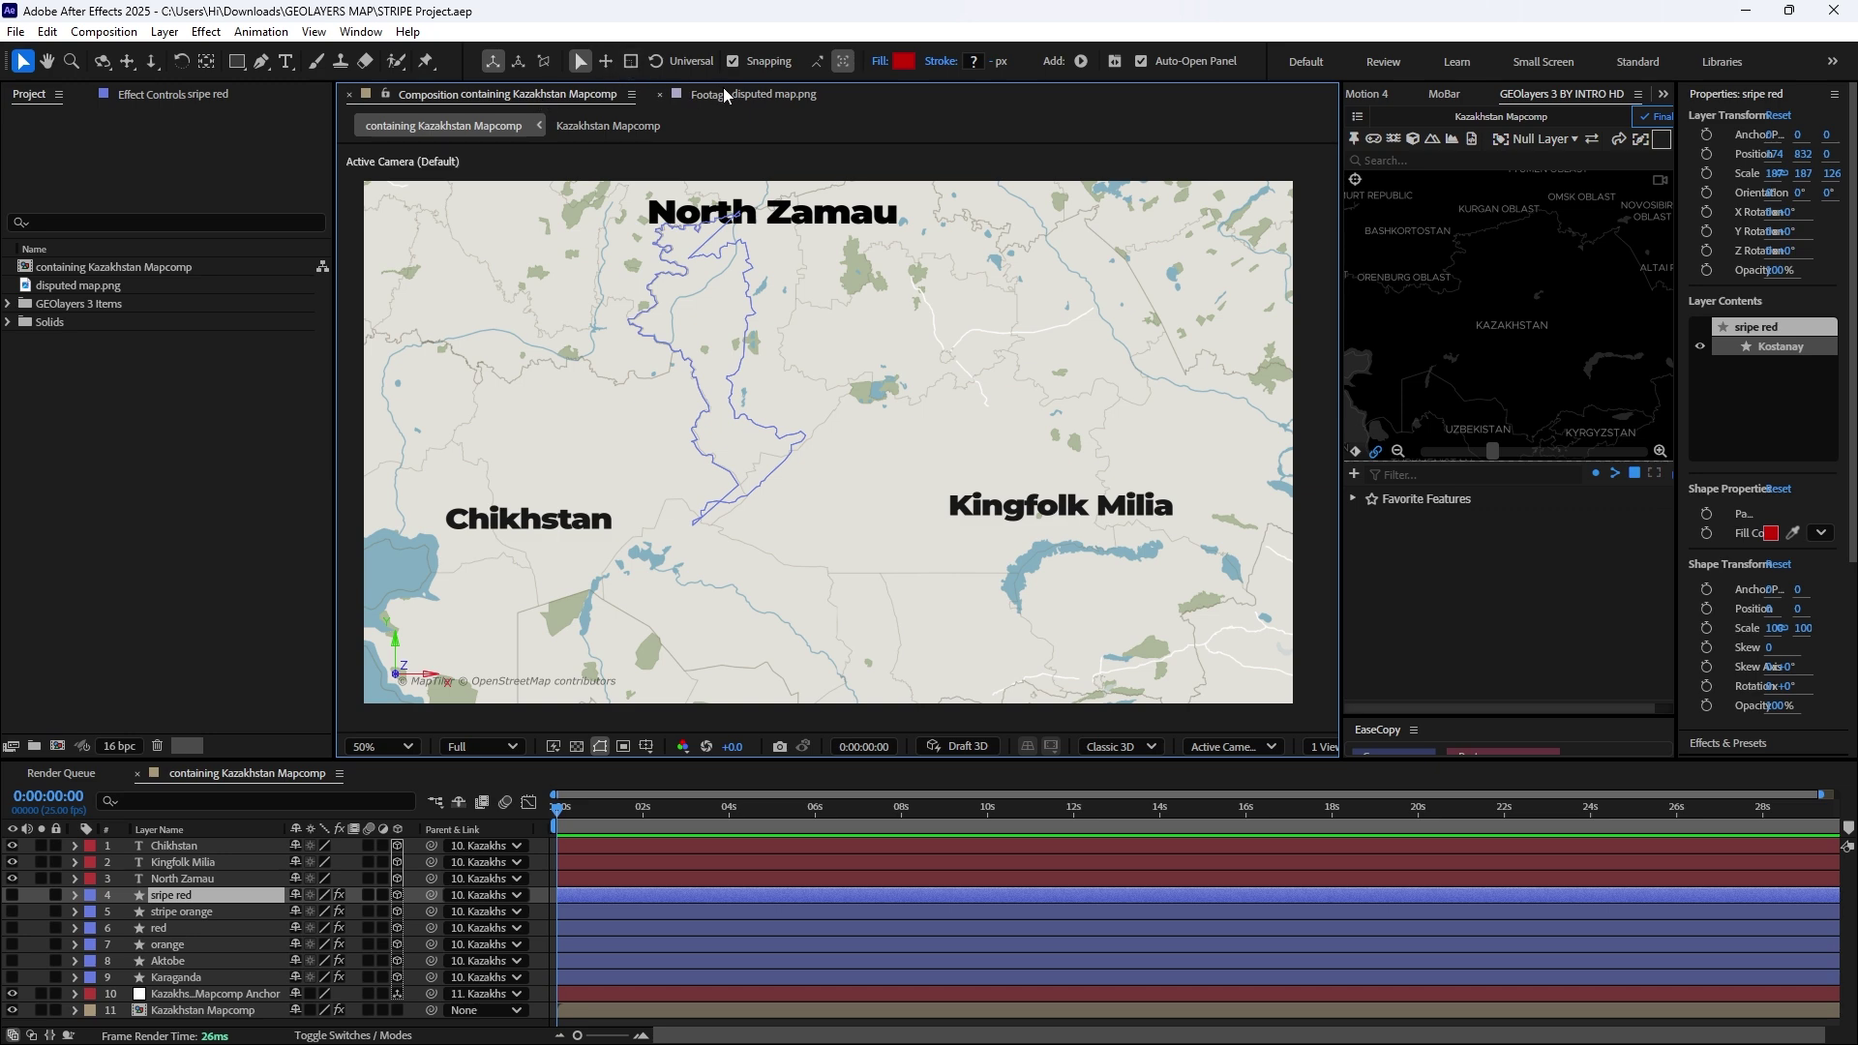
Step: Switch the viewer to the disputed map.png footage to view the Kashmir reference map
{"action": "left_click", "coordinate": [726, 95]}
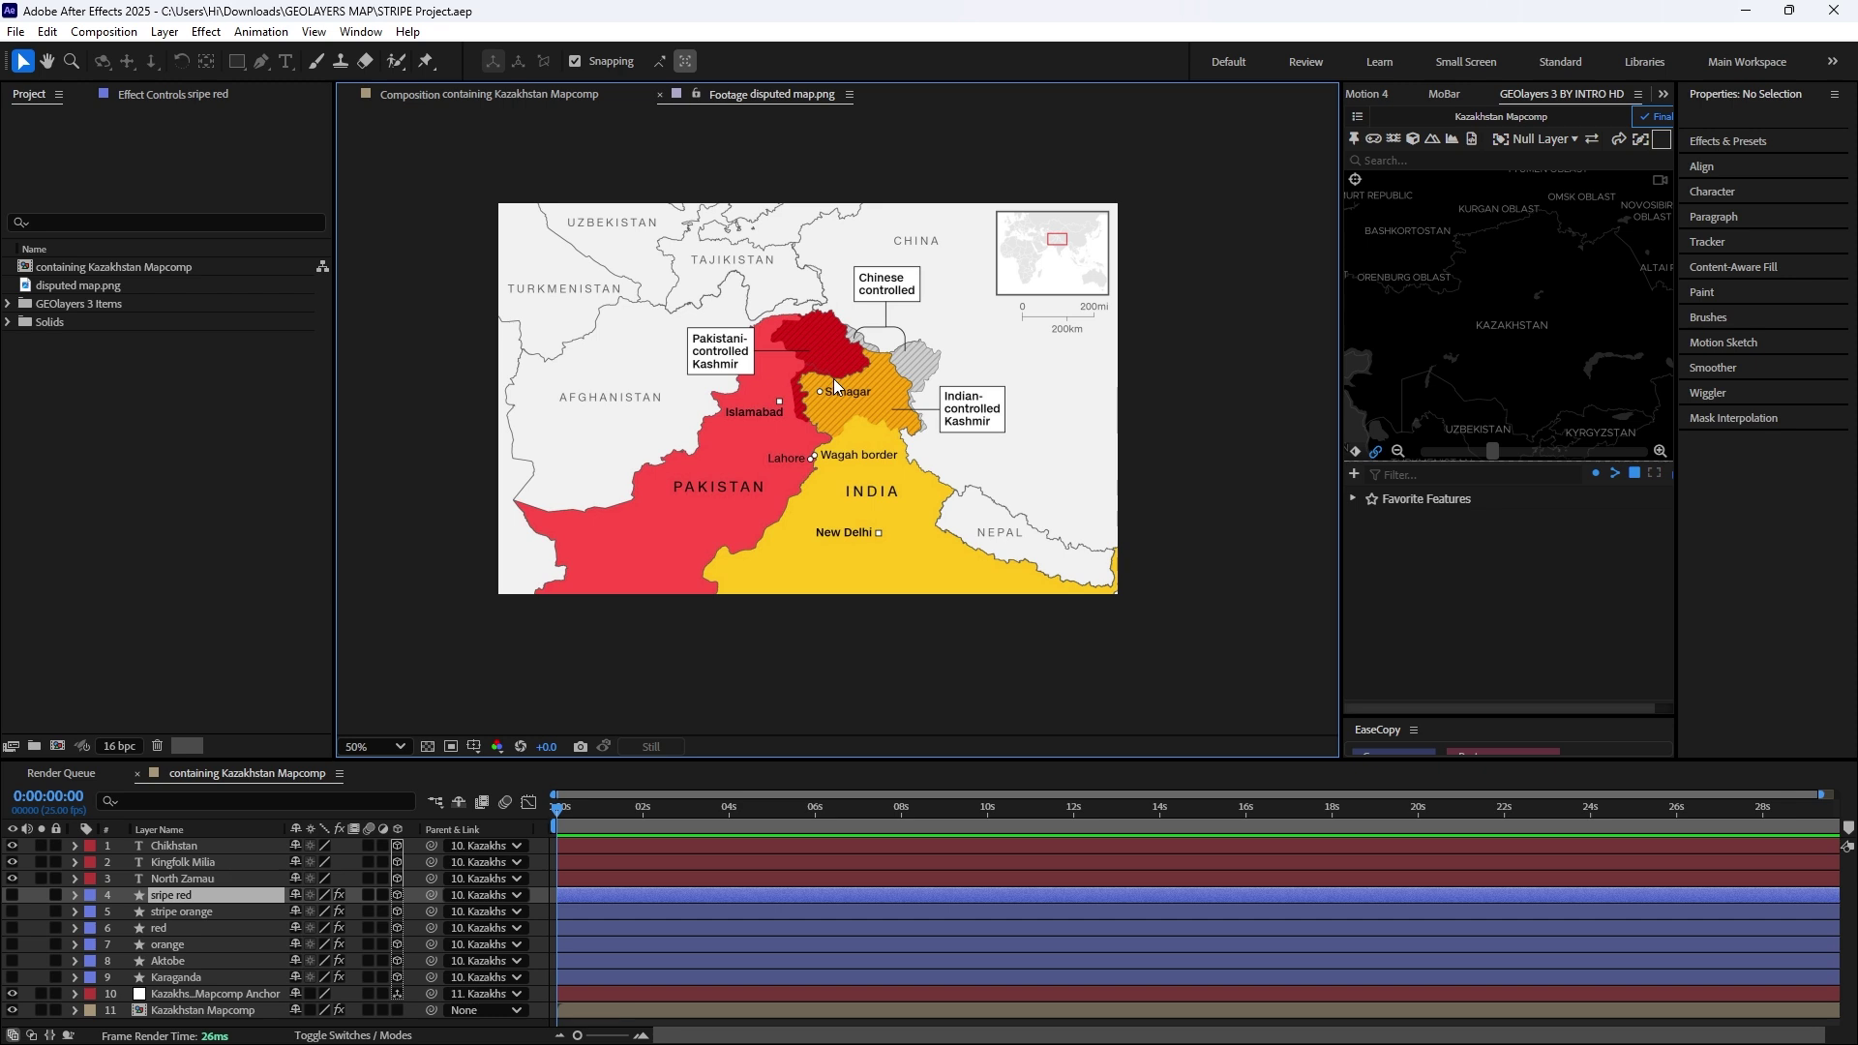
Step: Switch the viewer back to the Kazakhstan Mapcomp composition
{"action": "left_click", "coordinate": [449, 108]}
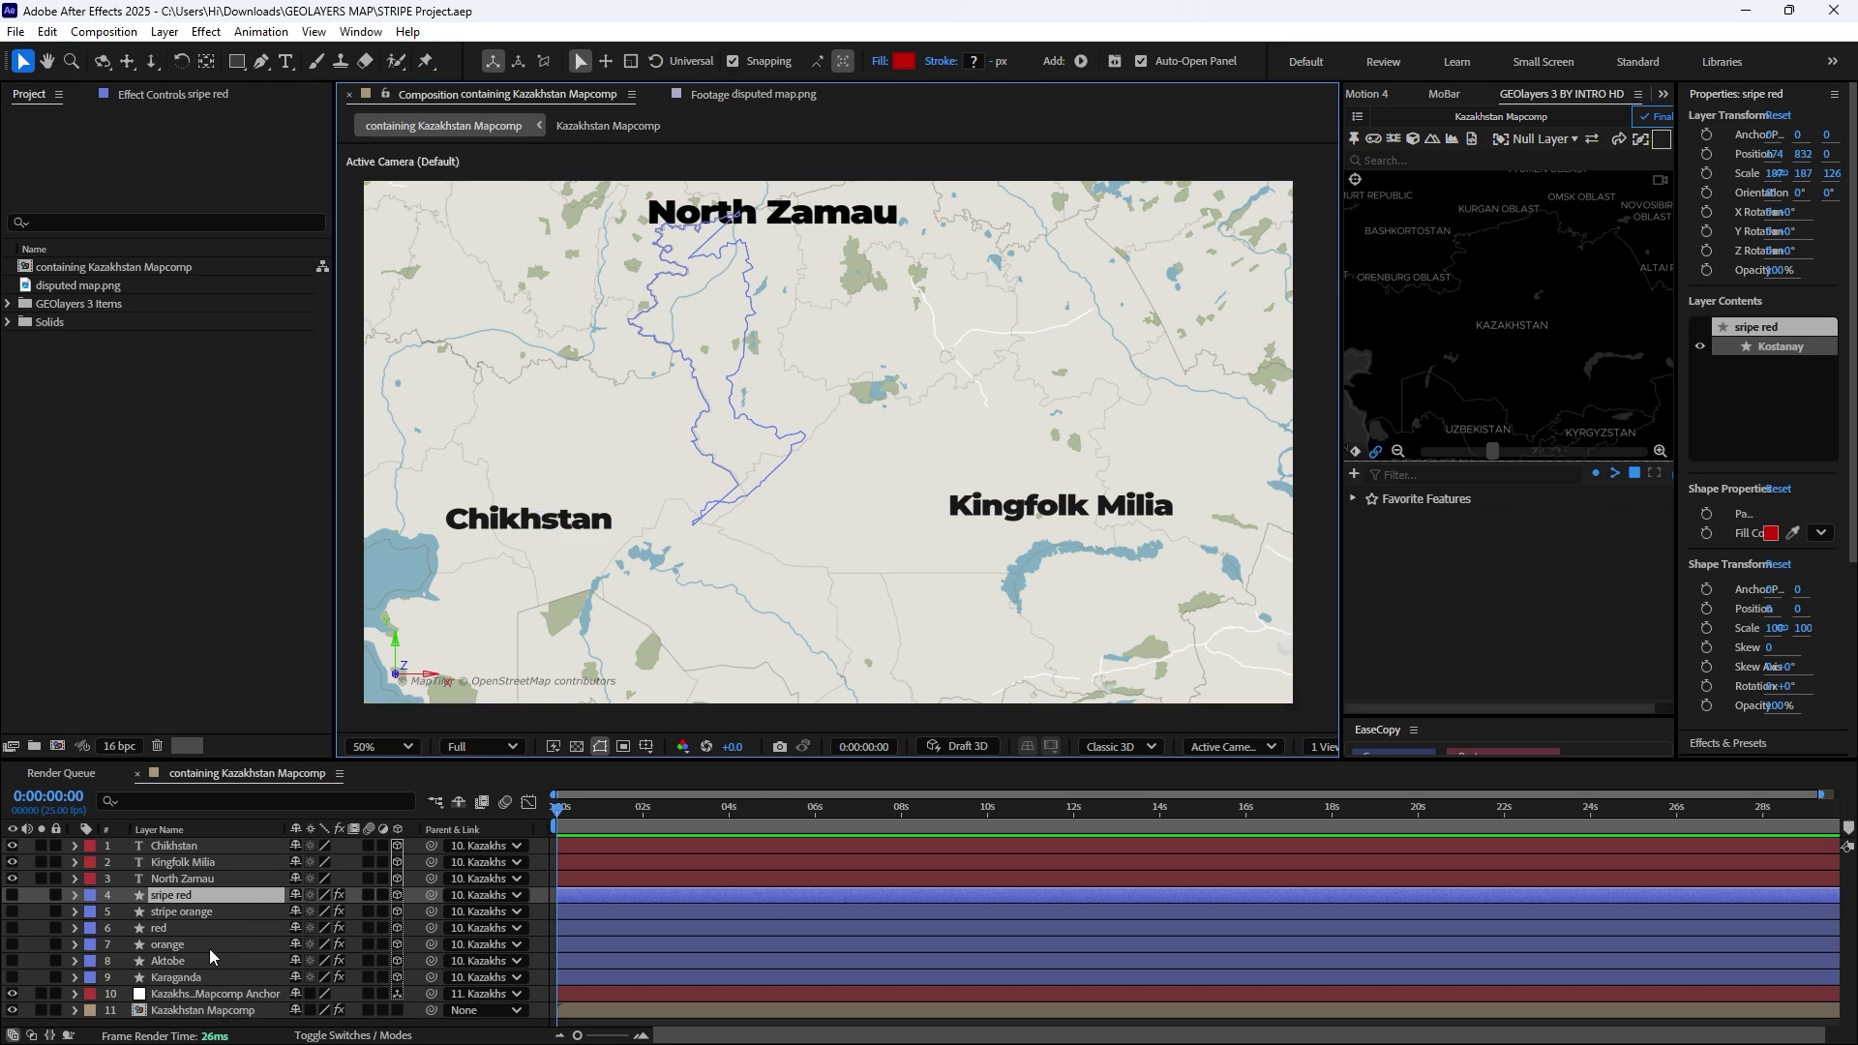
Step: Make the Karaganda, Aktobe and orange region layers visible in the timeline
{"action": "left_click", "coordinate": [170, 978]}
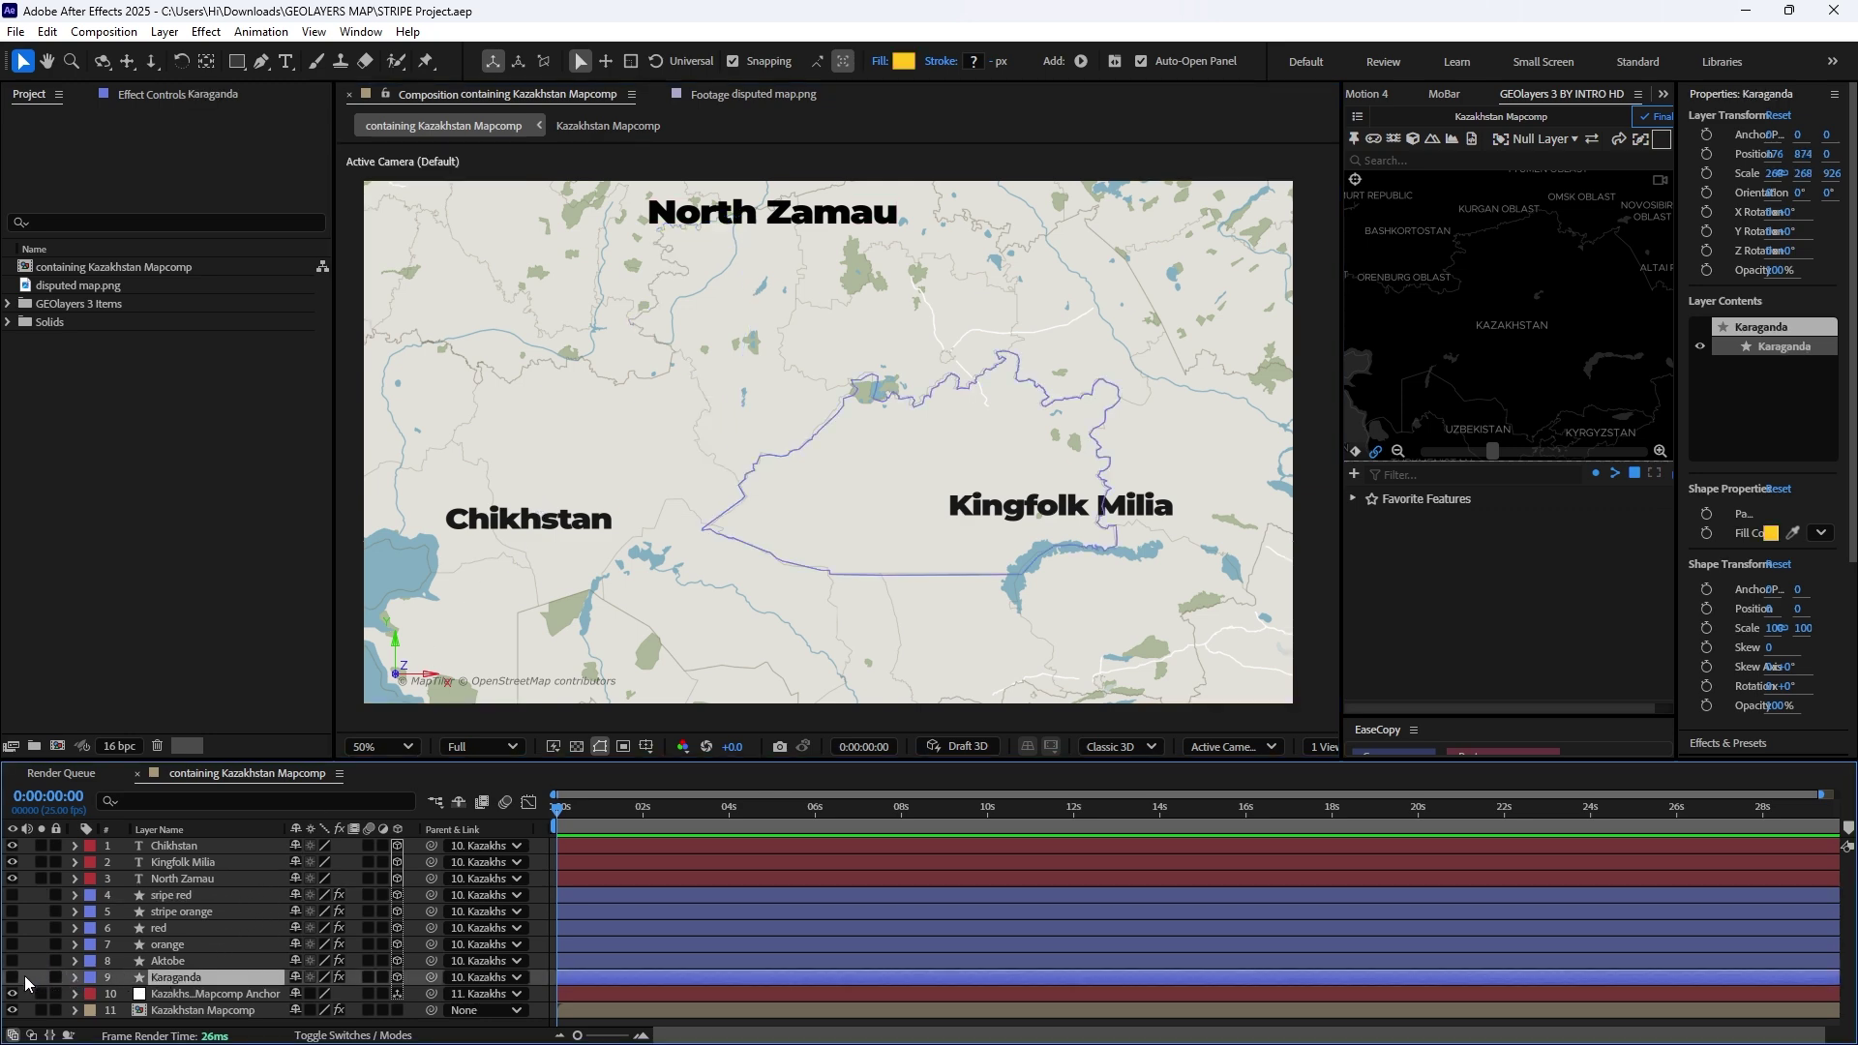
{"action": "left_click", "coordinate": [12, 977]}
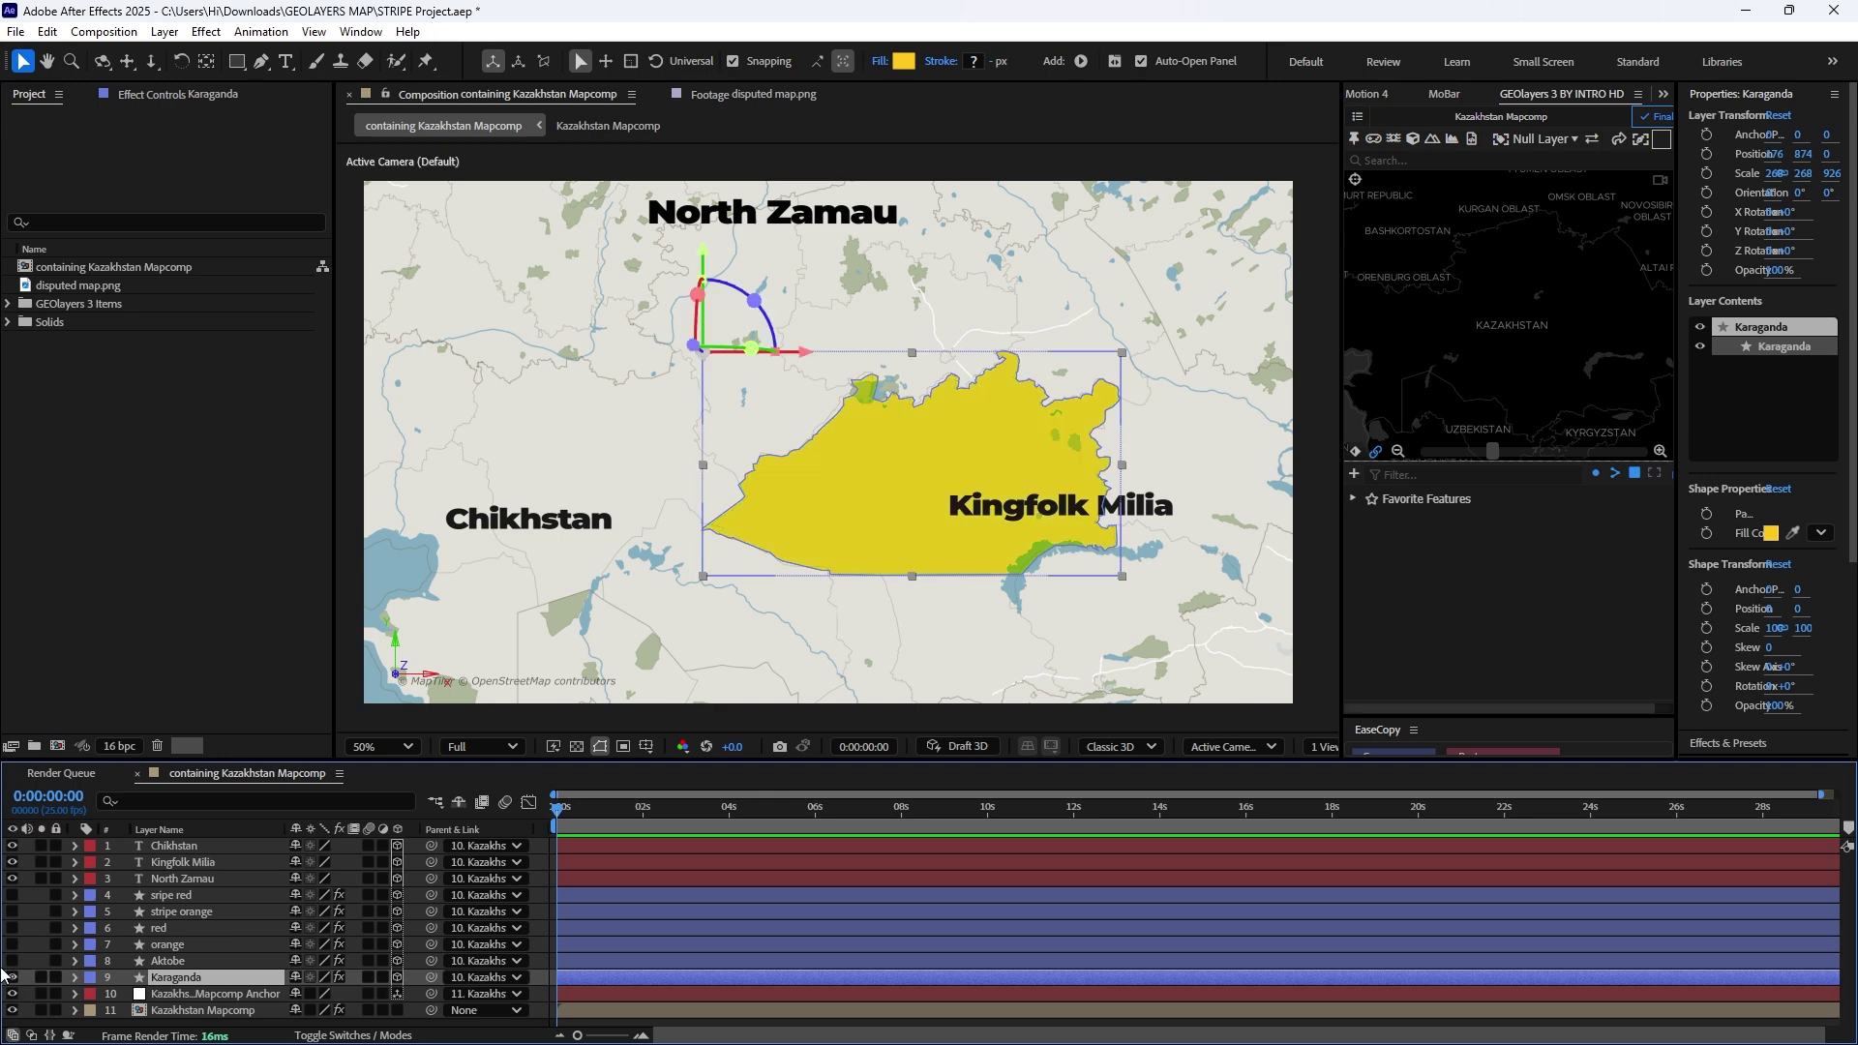
{"action": "left_click", "coordinate": [11, 961]}
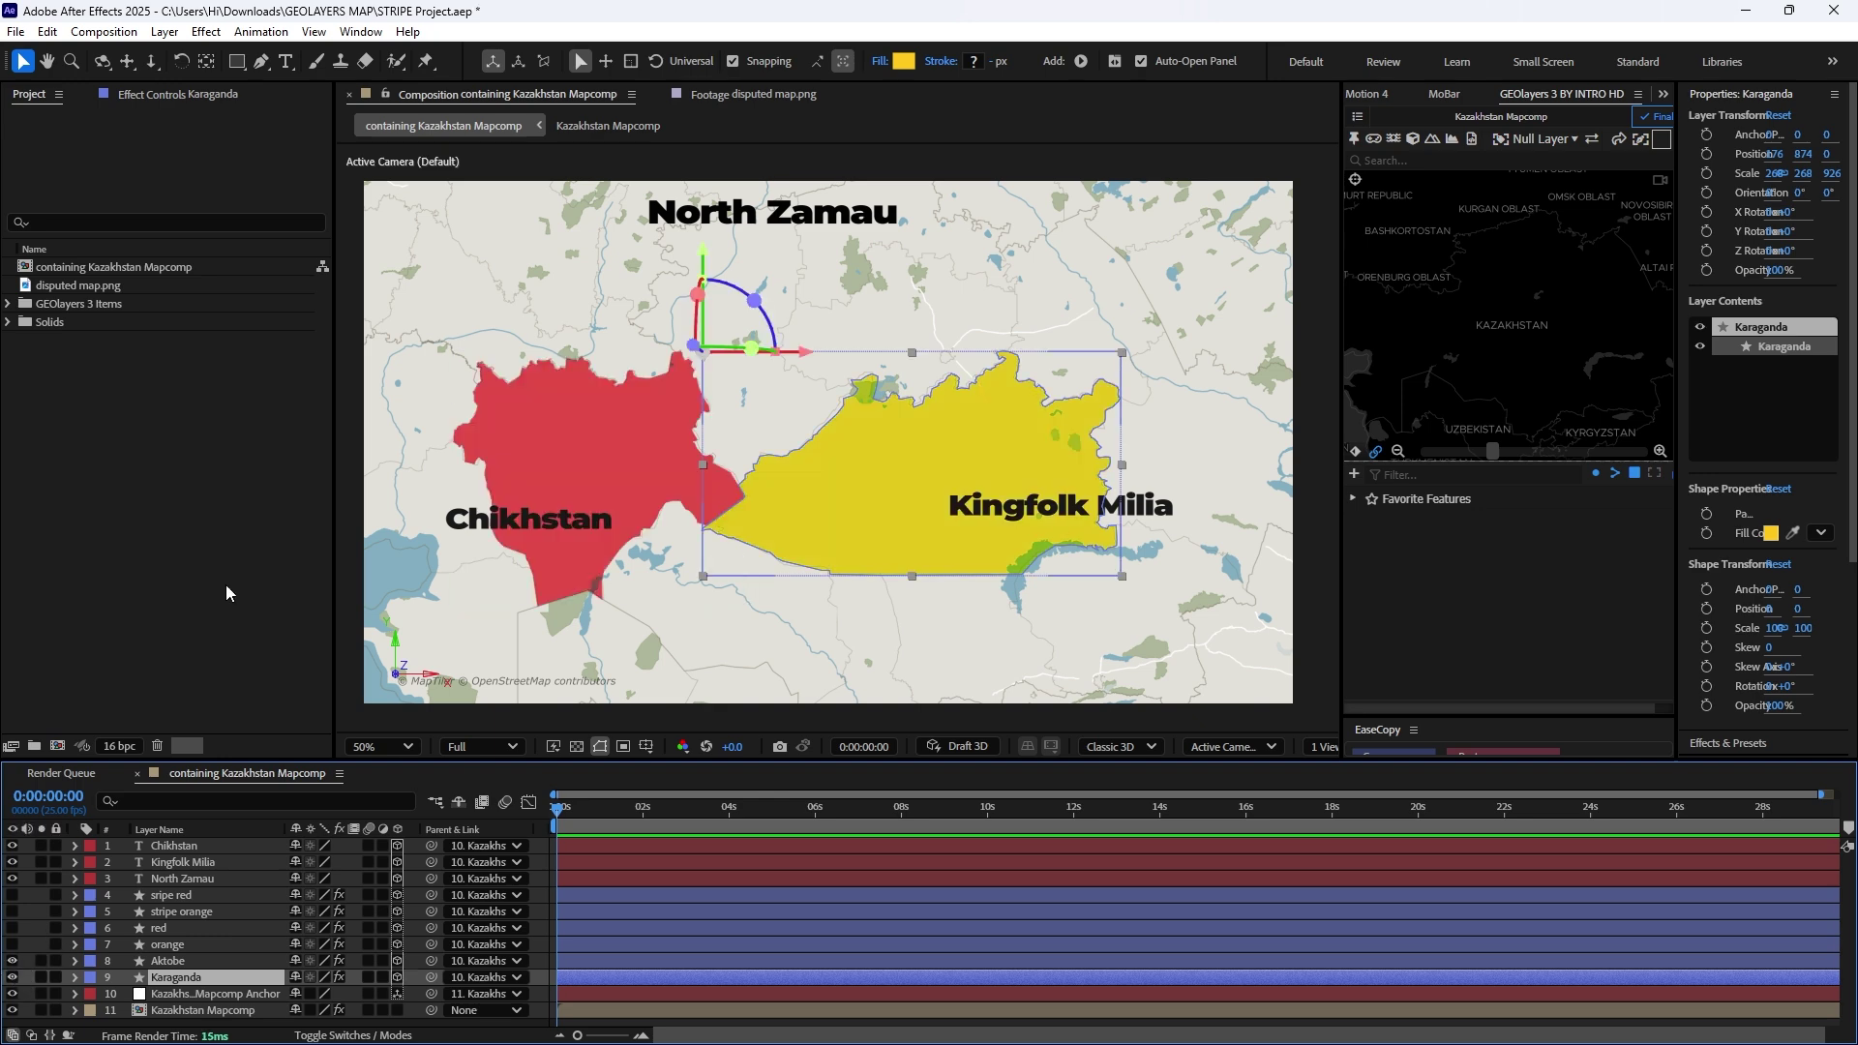
{"action": "left_click", "coordinate": [12, 944]}
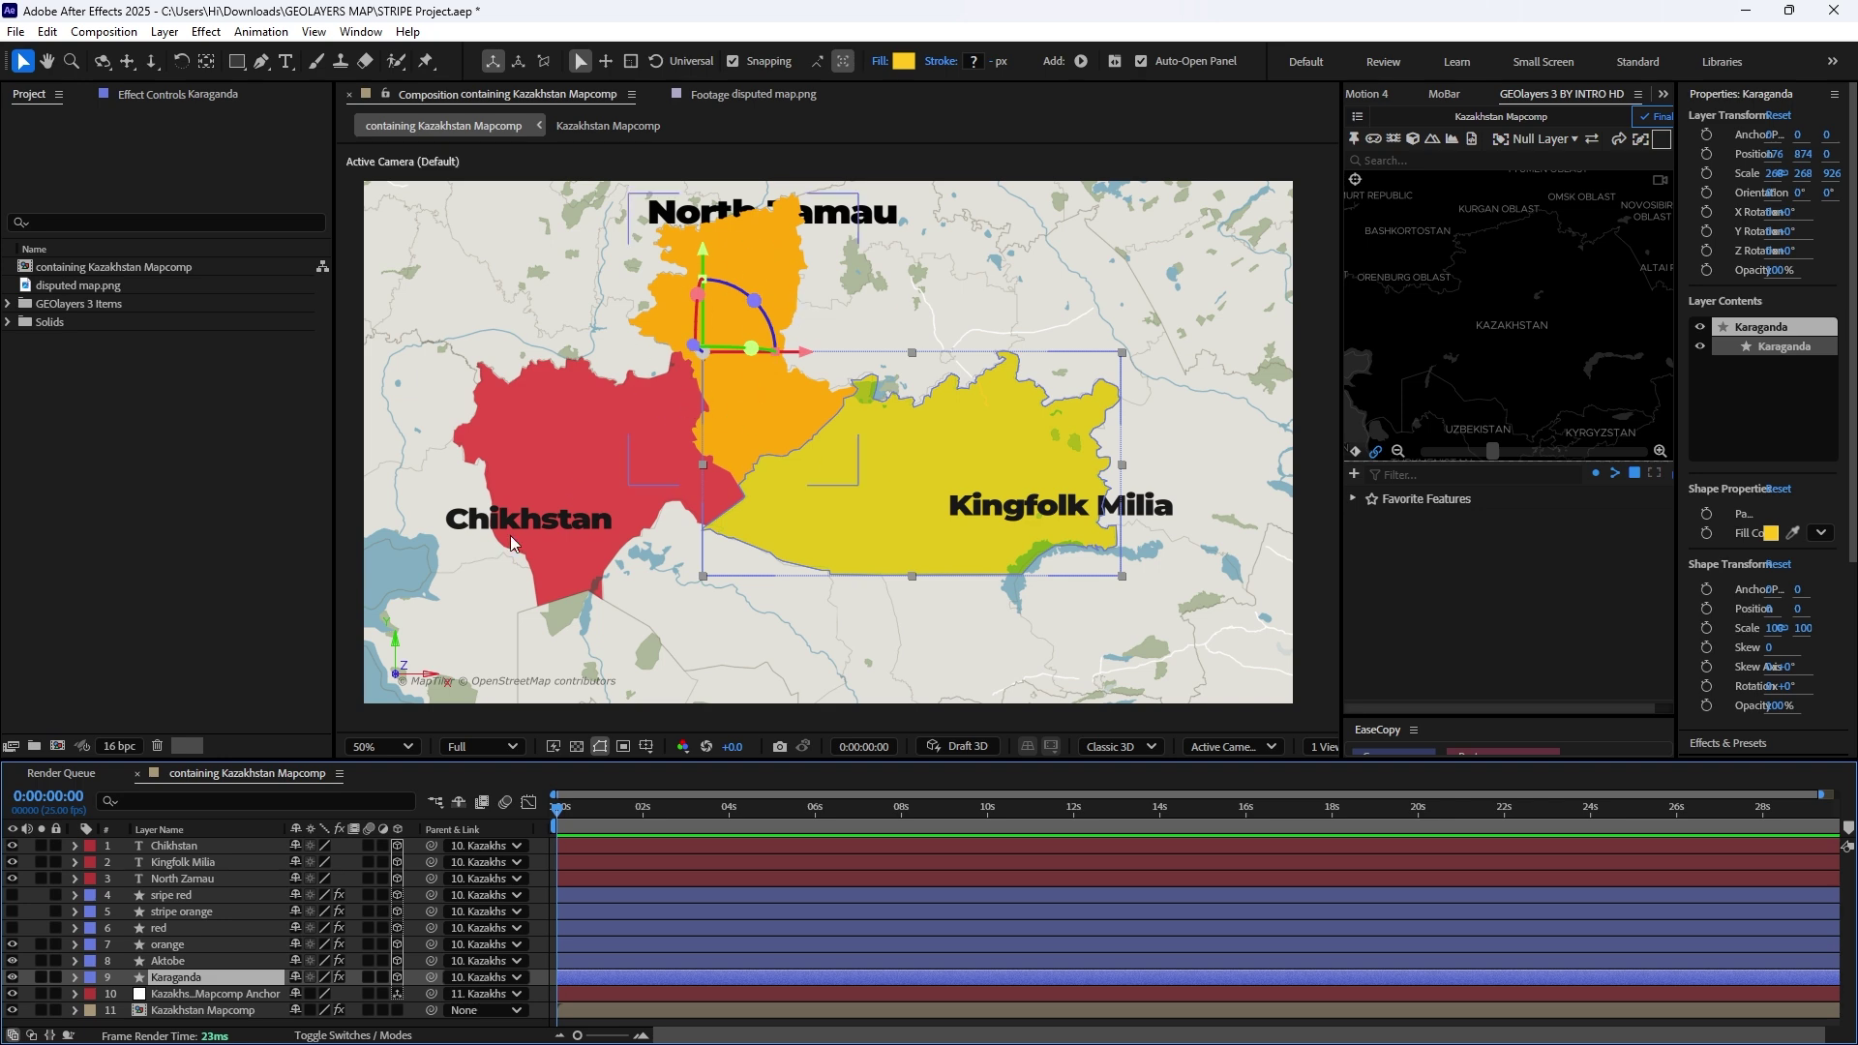
Step: Show the red region over North Zamau's western half, then select the orange and stripe orange layers
{"action": "left_click", "coordinate": [136, 946]}
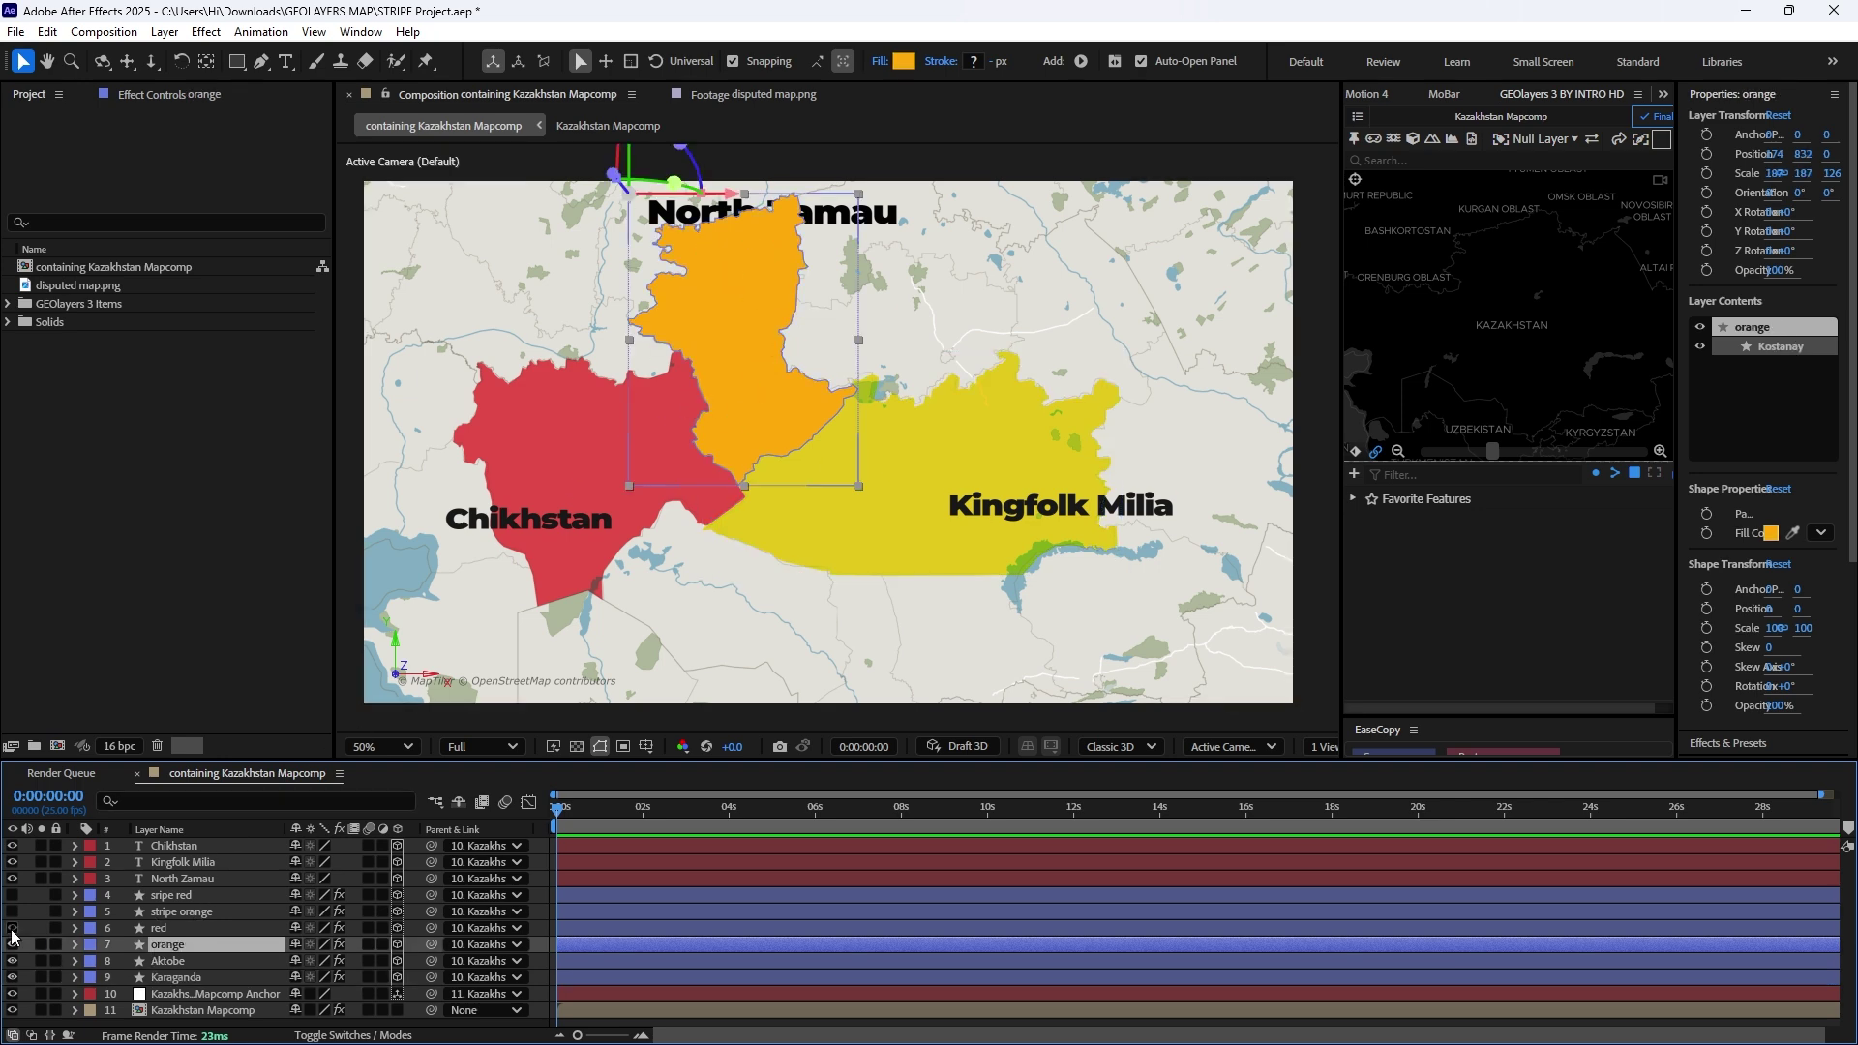
{"action": "left_click", "coordinate": [11, 928]}
{"action": "left_click", "coordinate": [158, 928]}
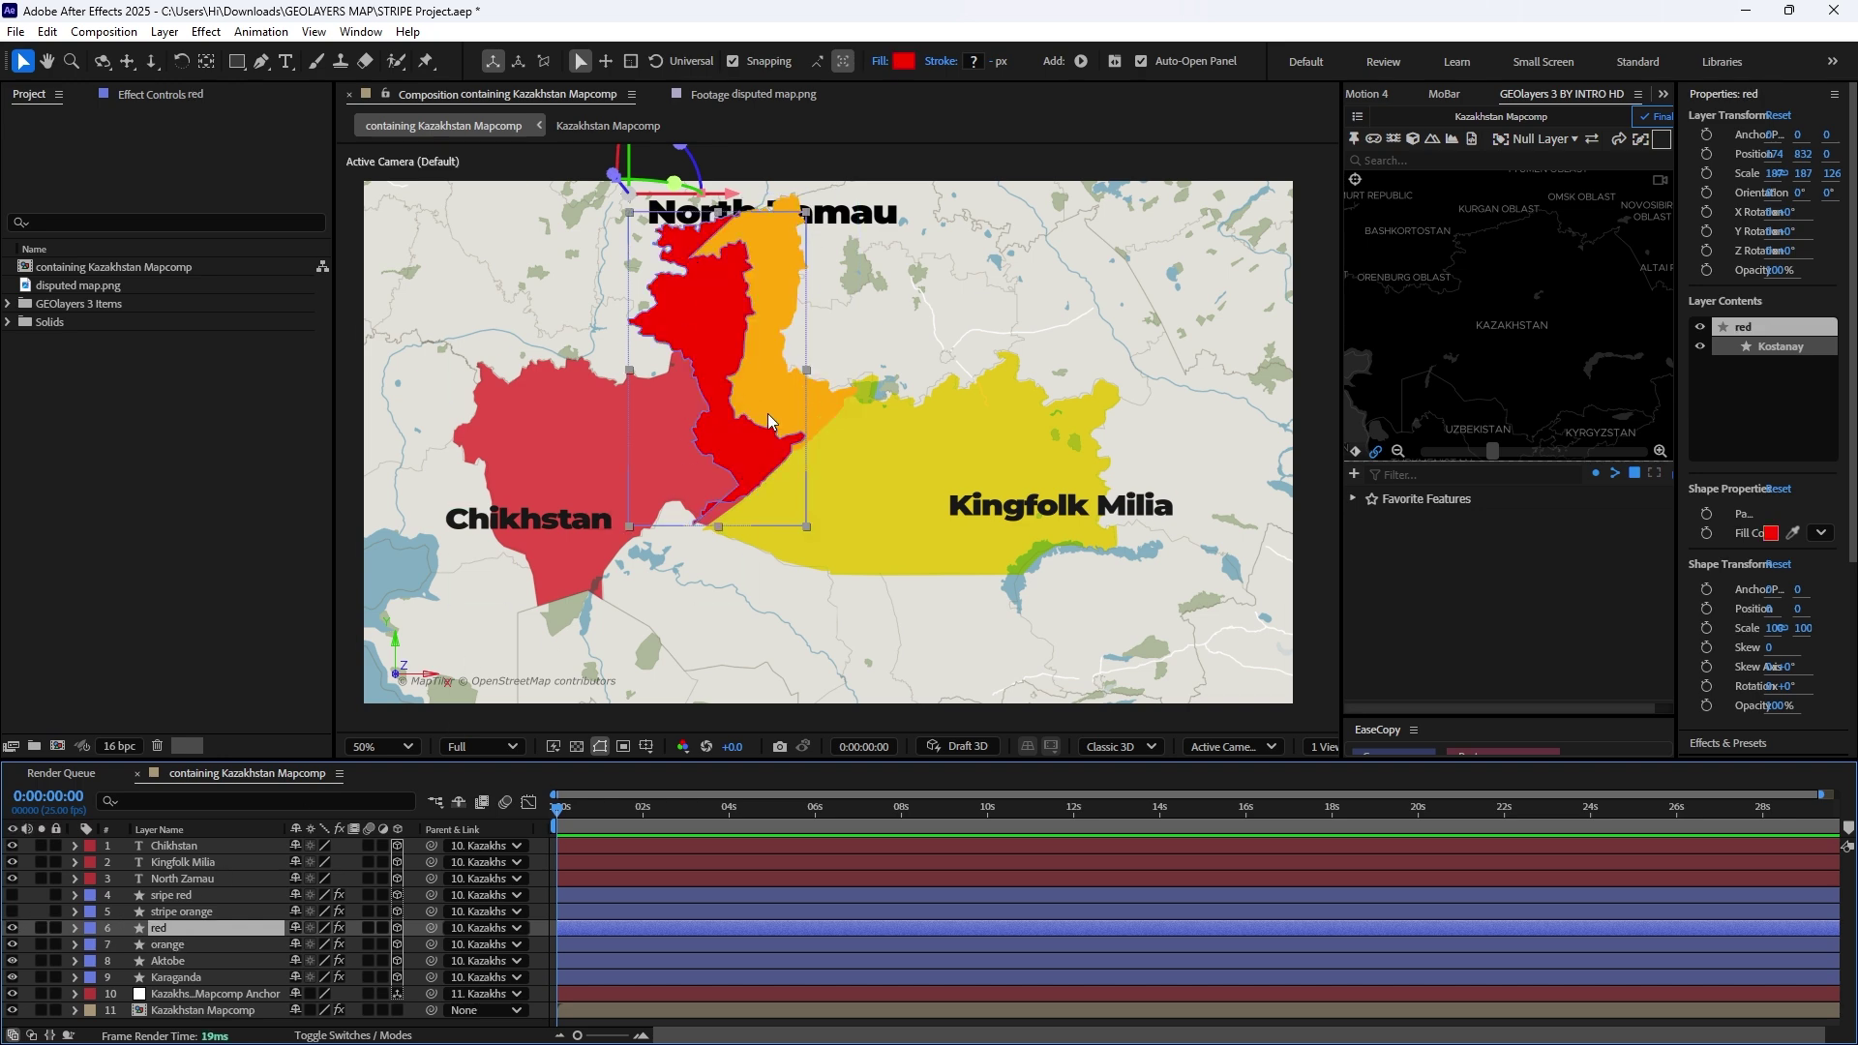
{"action": "key", "text": "g"}
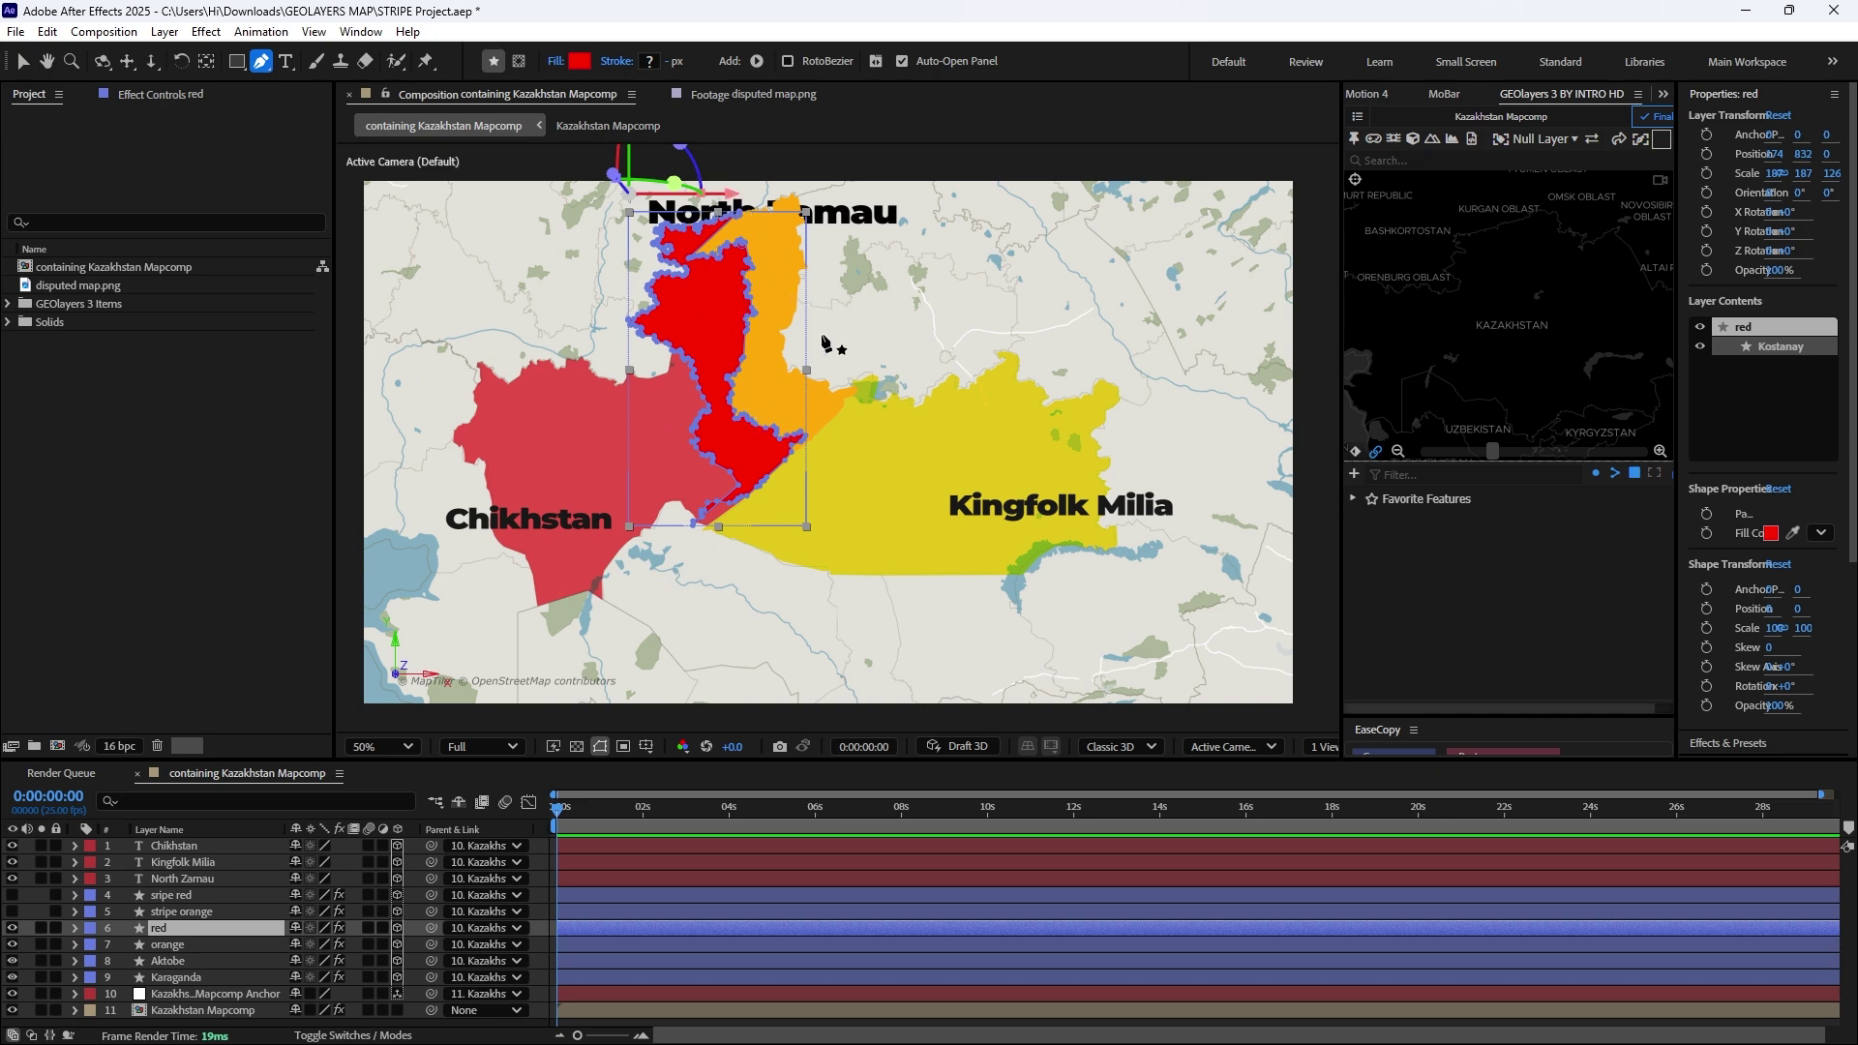
{"action": "key", "text": "ctrl+Down"}
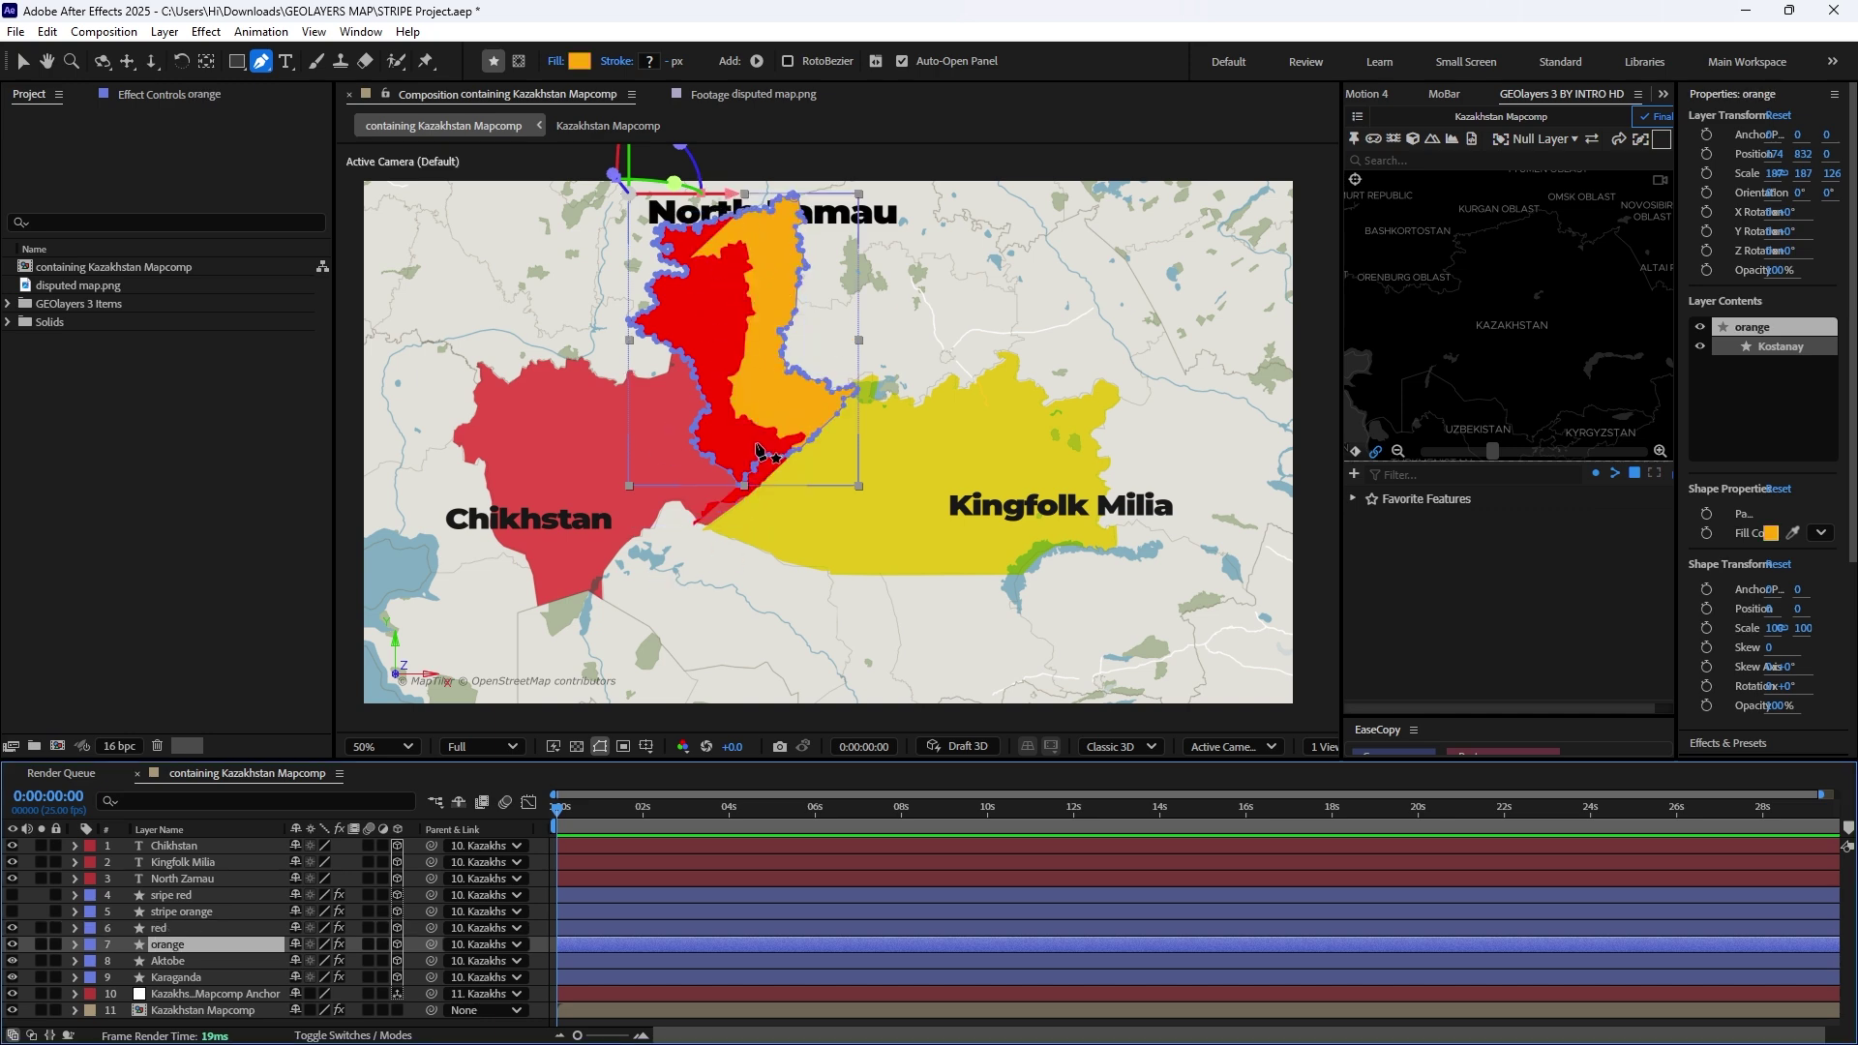
{"action": "left_click", "coordinate": [184, 911]}
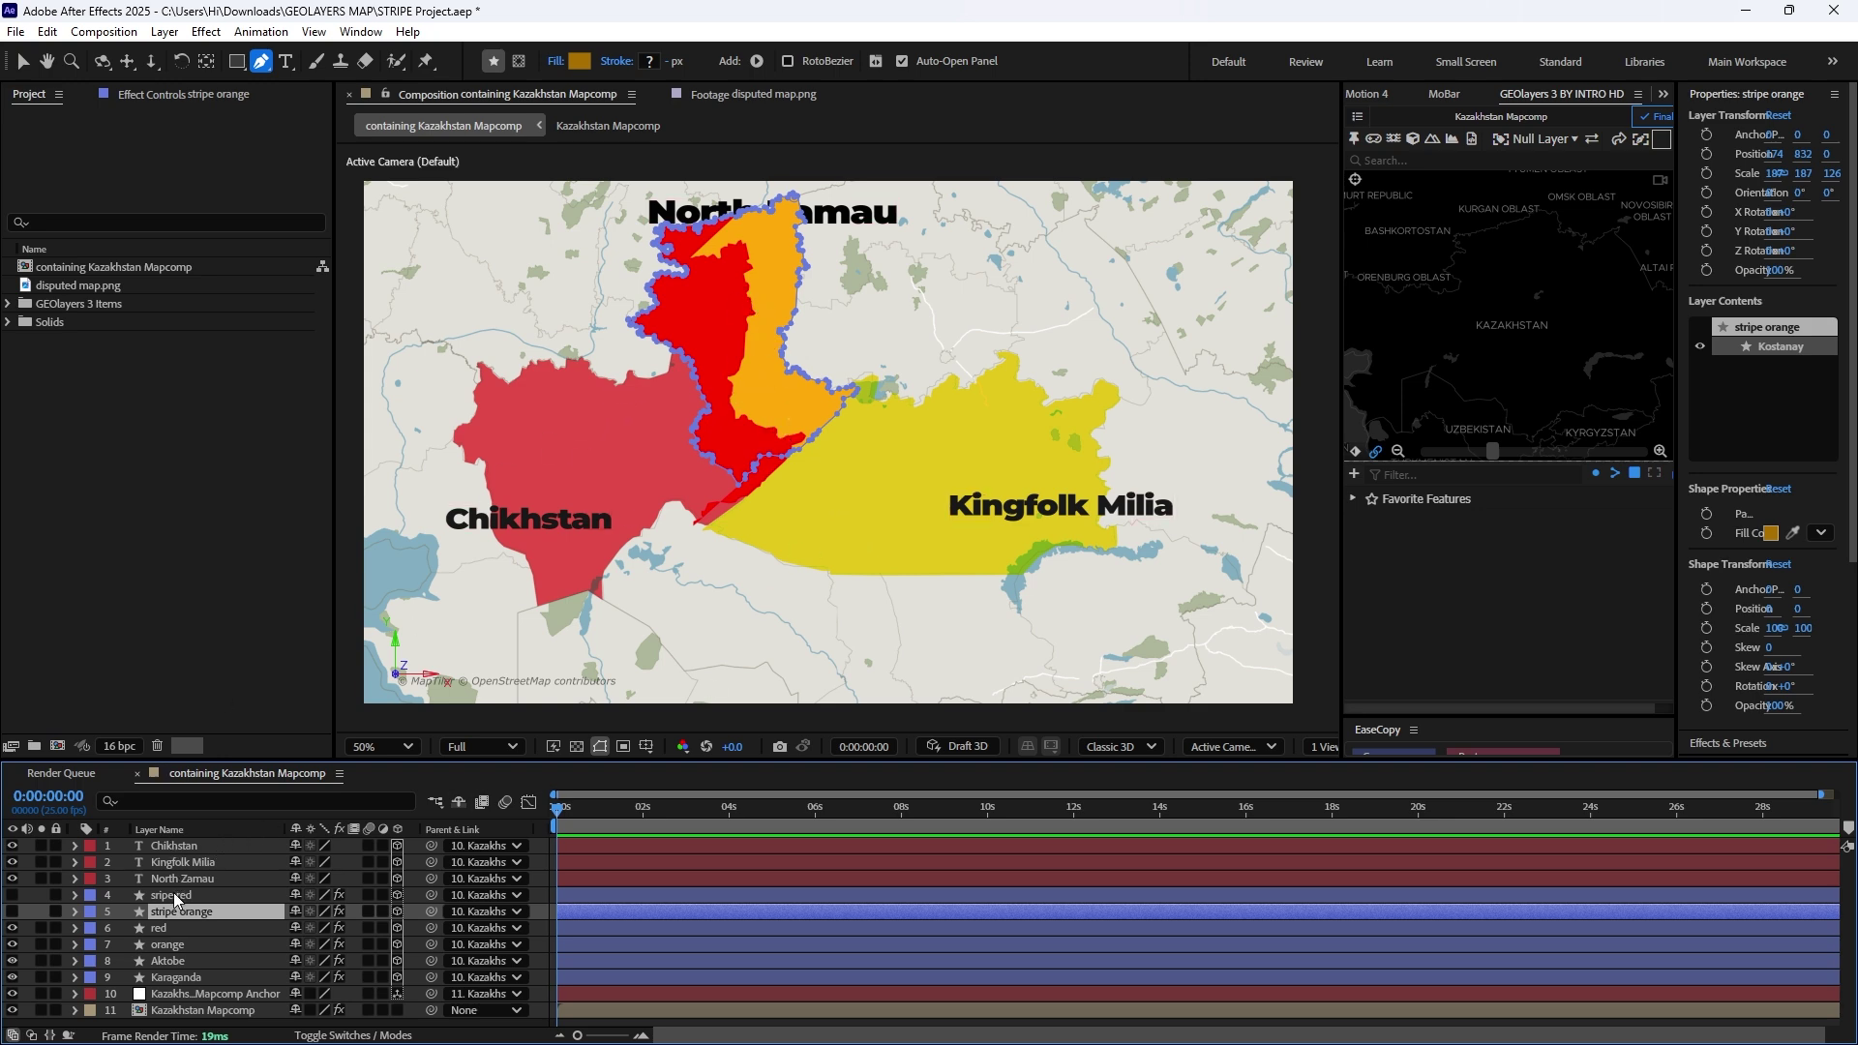
Step: Turn on visibility for the stripe orange and sripe red layers
{"action": "left_click", "coordinate": [12, 912]}
{"action": "left_click", "coordinate": [13, 914]}
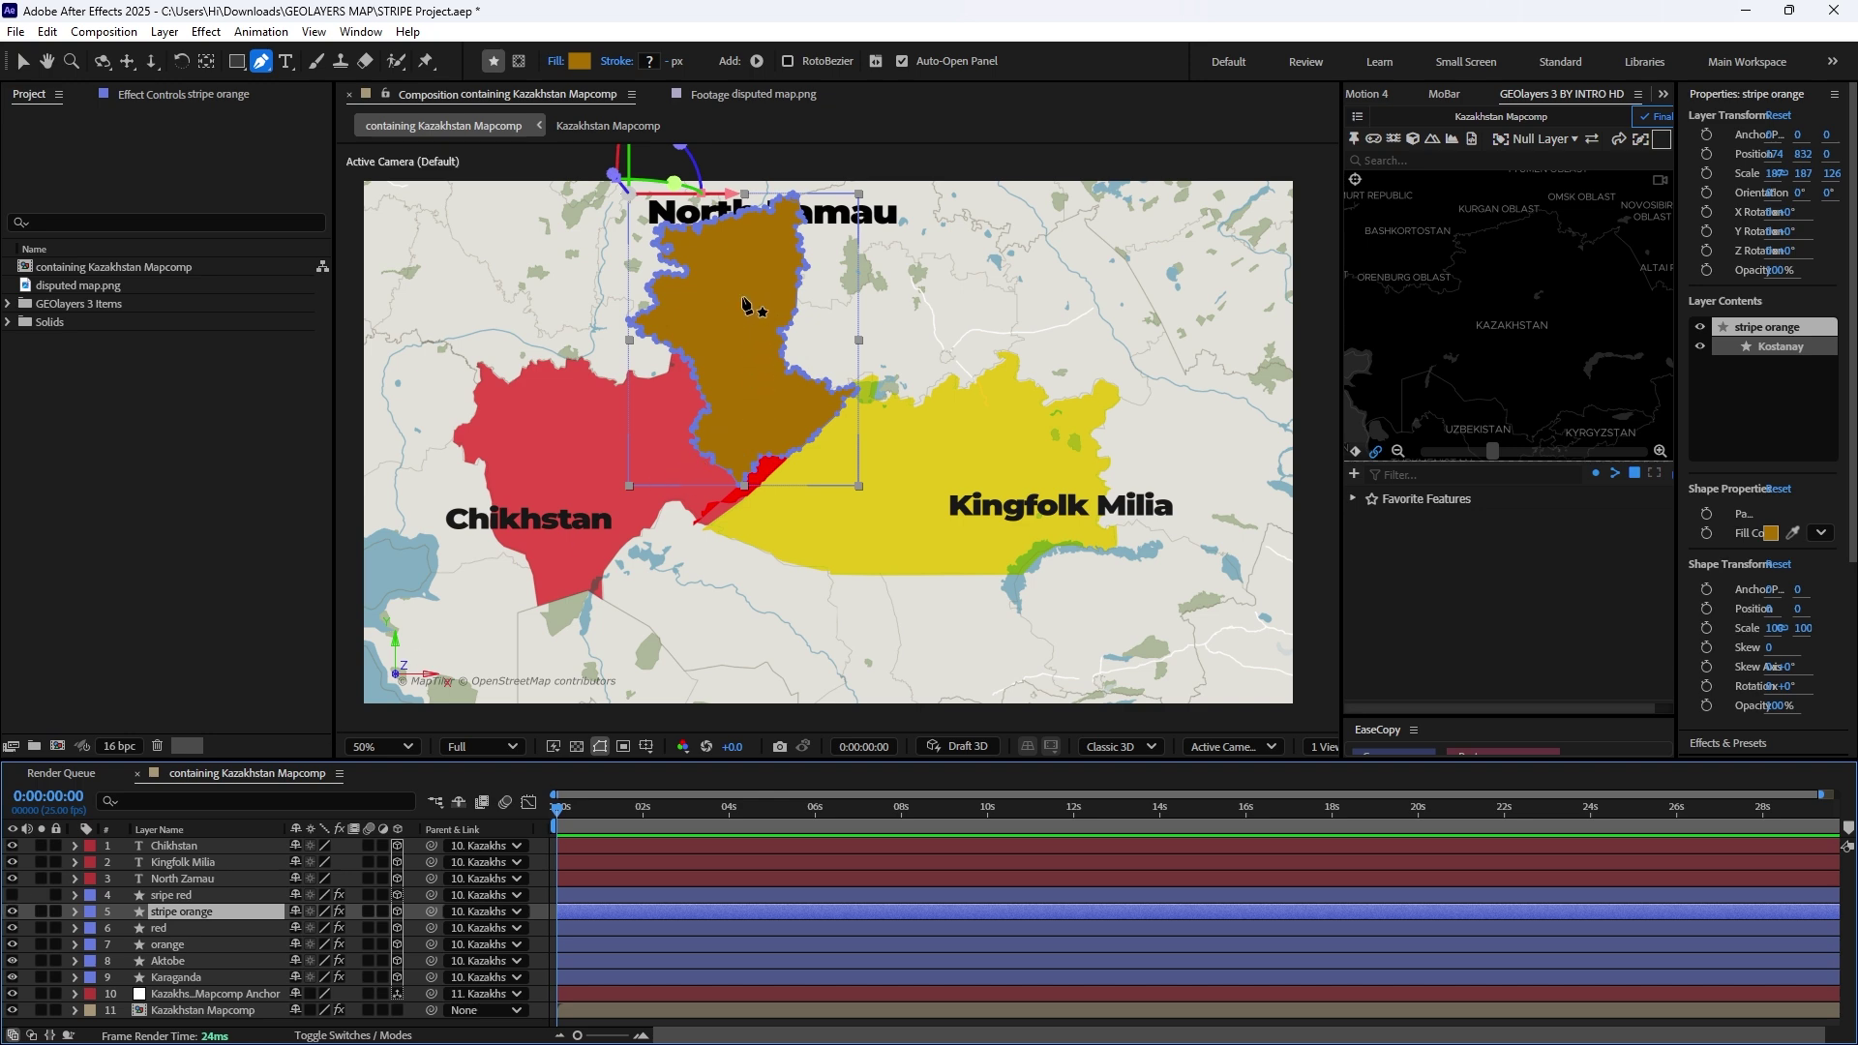
{"action": "left_click", "coordinate": [13, 896]}
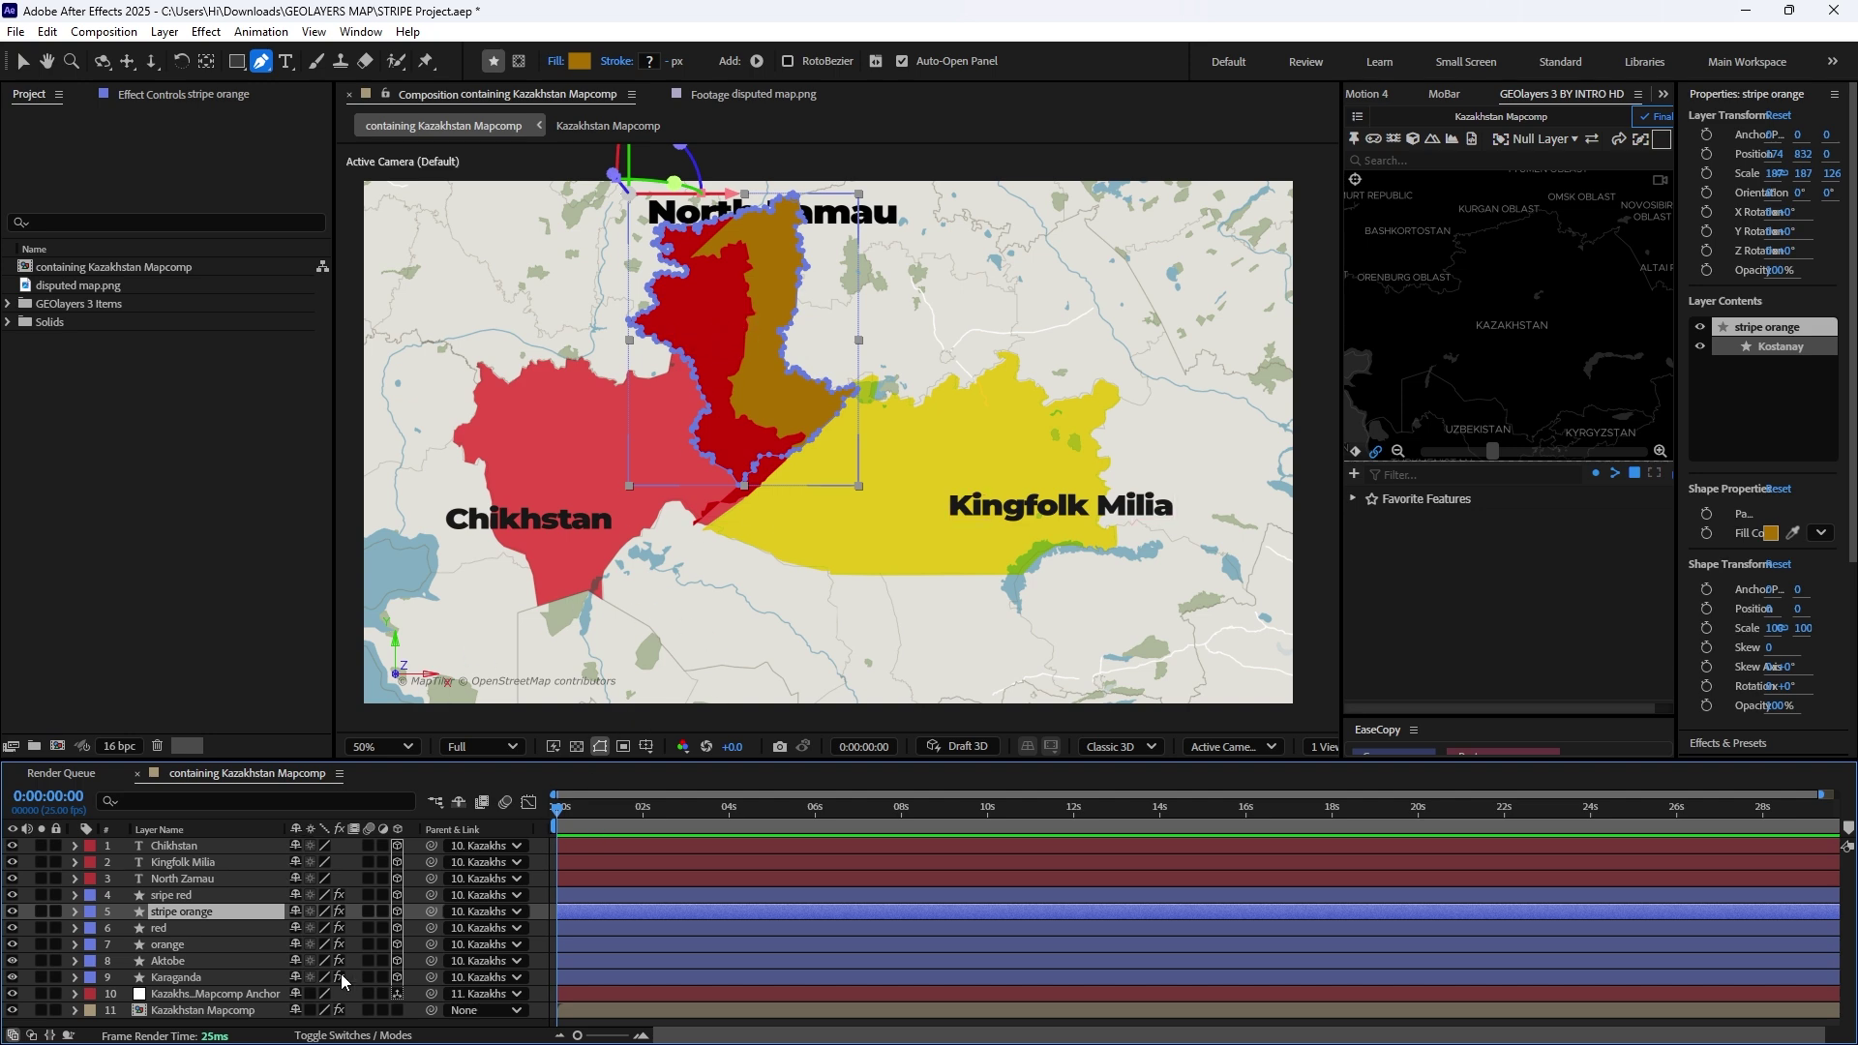
Step: Enable the Venetian Blinds effect on both the sripe red and stripe orange layers
{"action": "left_click", "coordinate": [184, 895]}
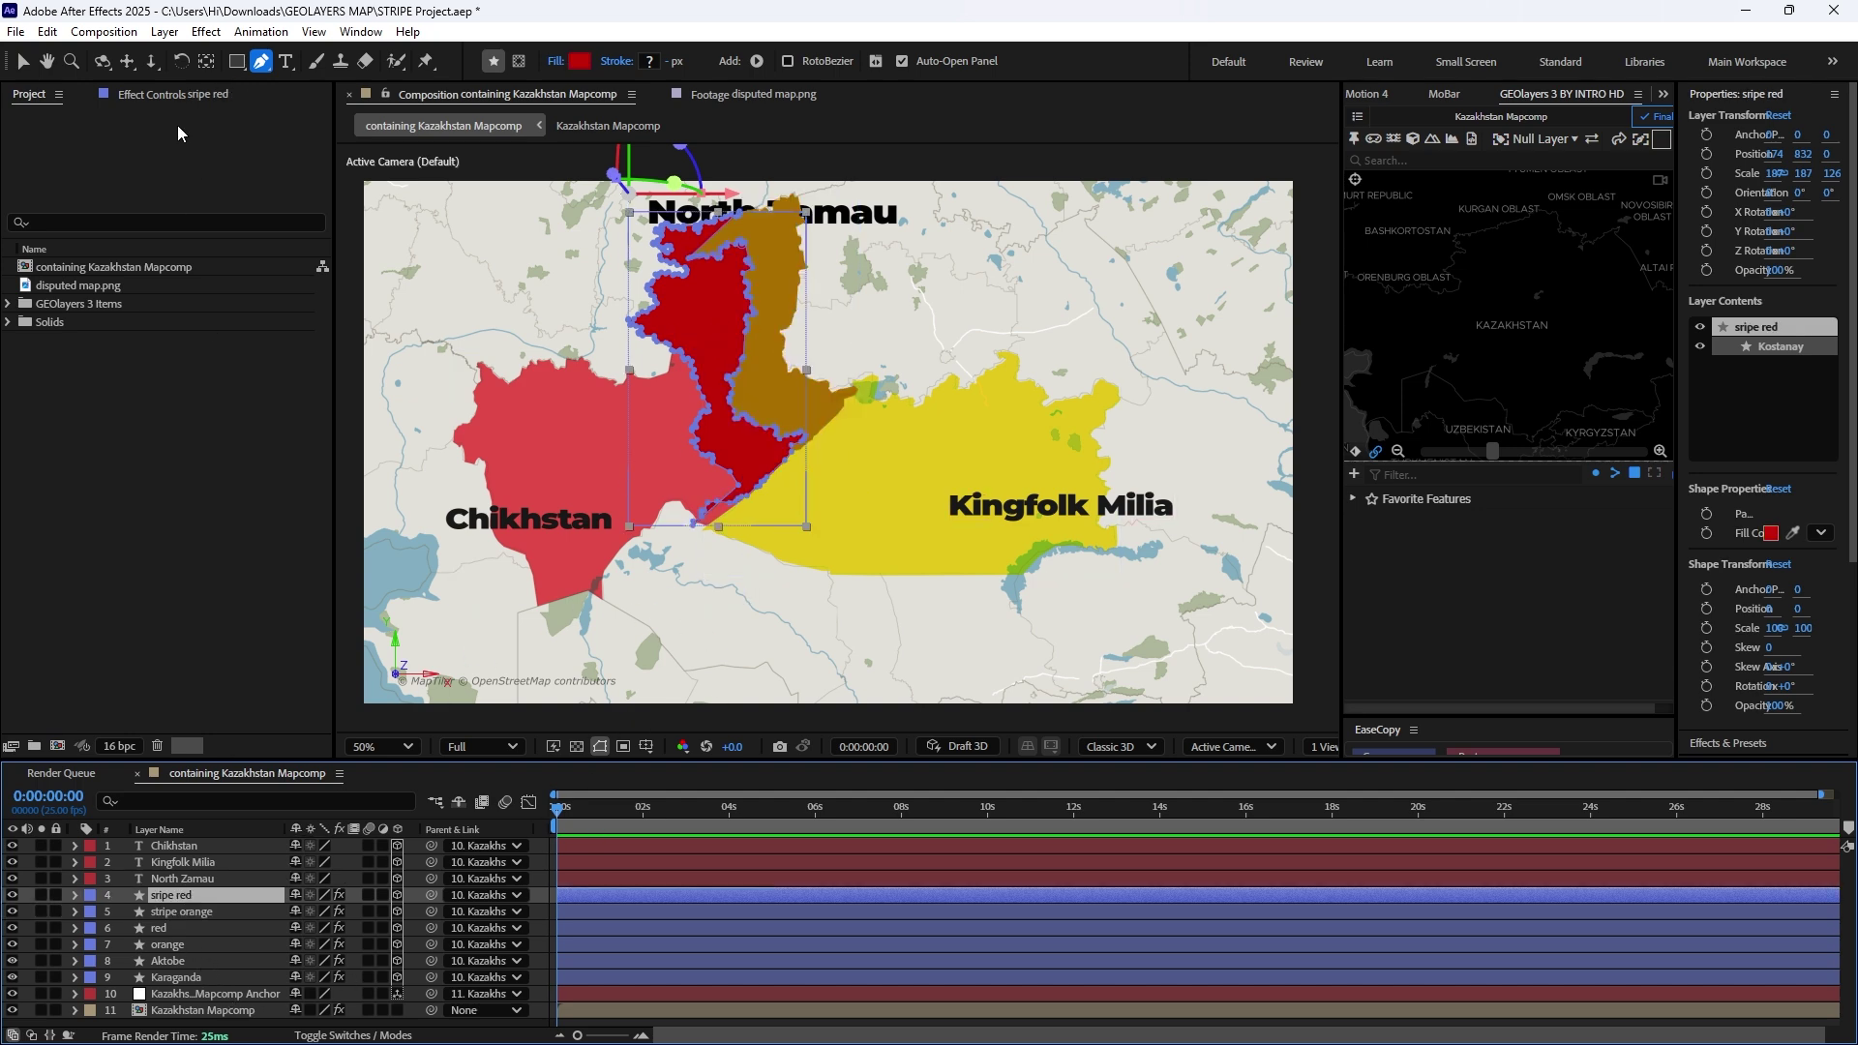
{"action": "left_click", "coordinate": [172, 96]}
{"action": "left_click", "coordinate": [26, 167]}
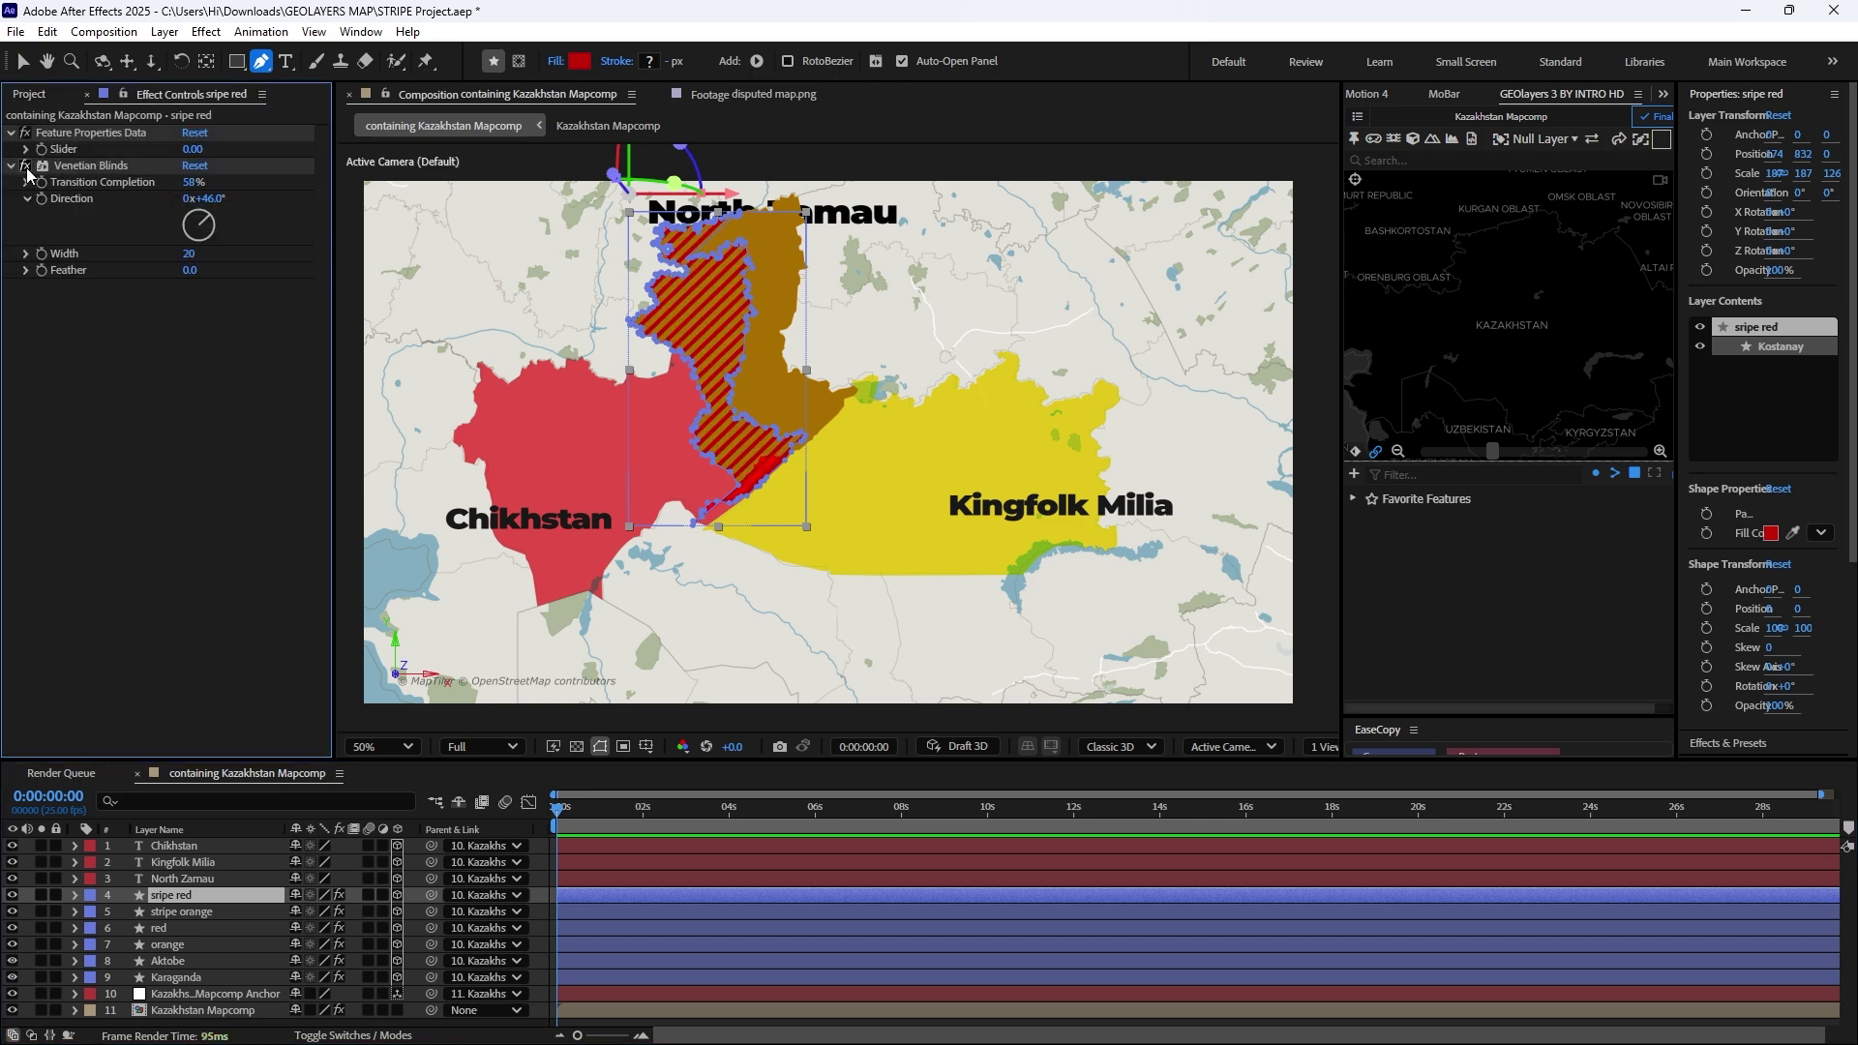
{"action": "left_click", "coordinate": [178, 912]}
{"action": "left_click", "coordinate": [26, 165]}
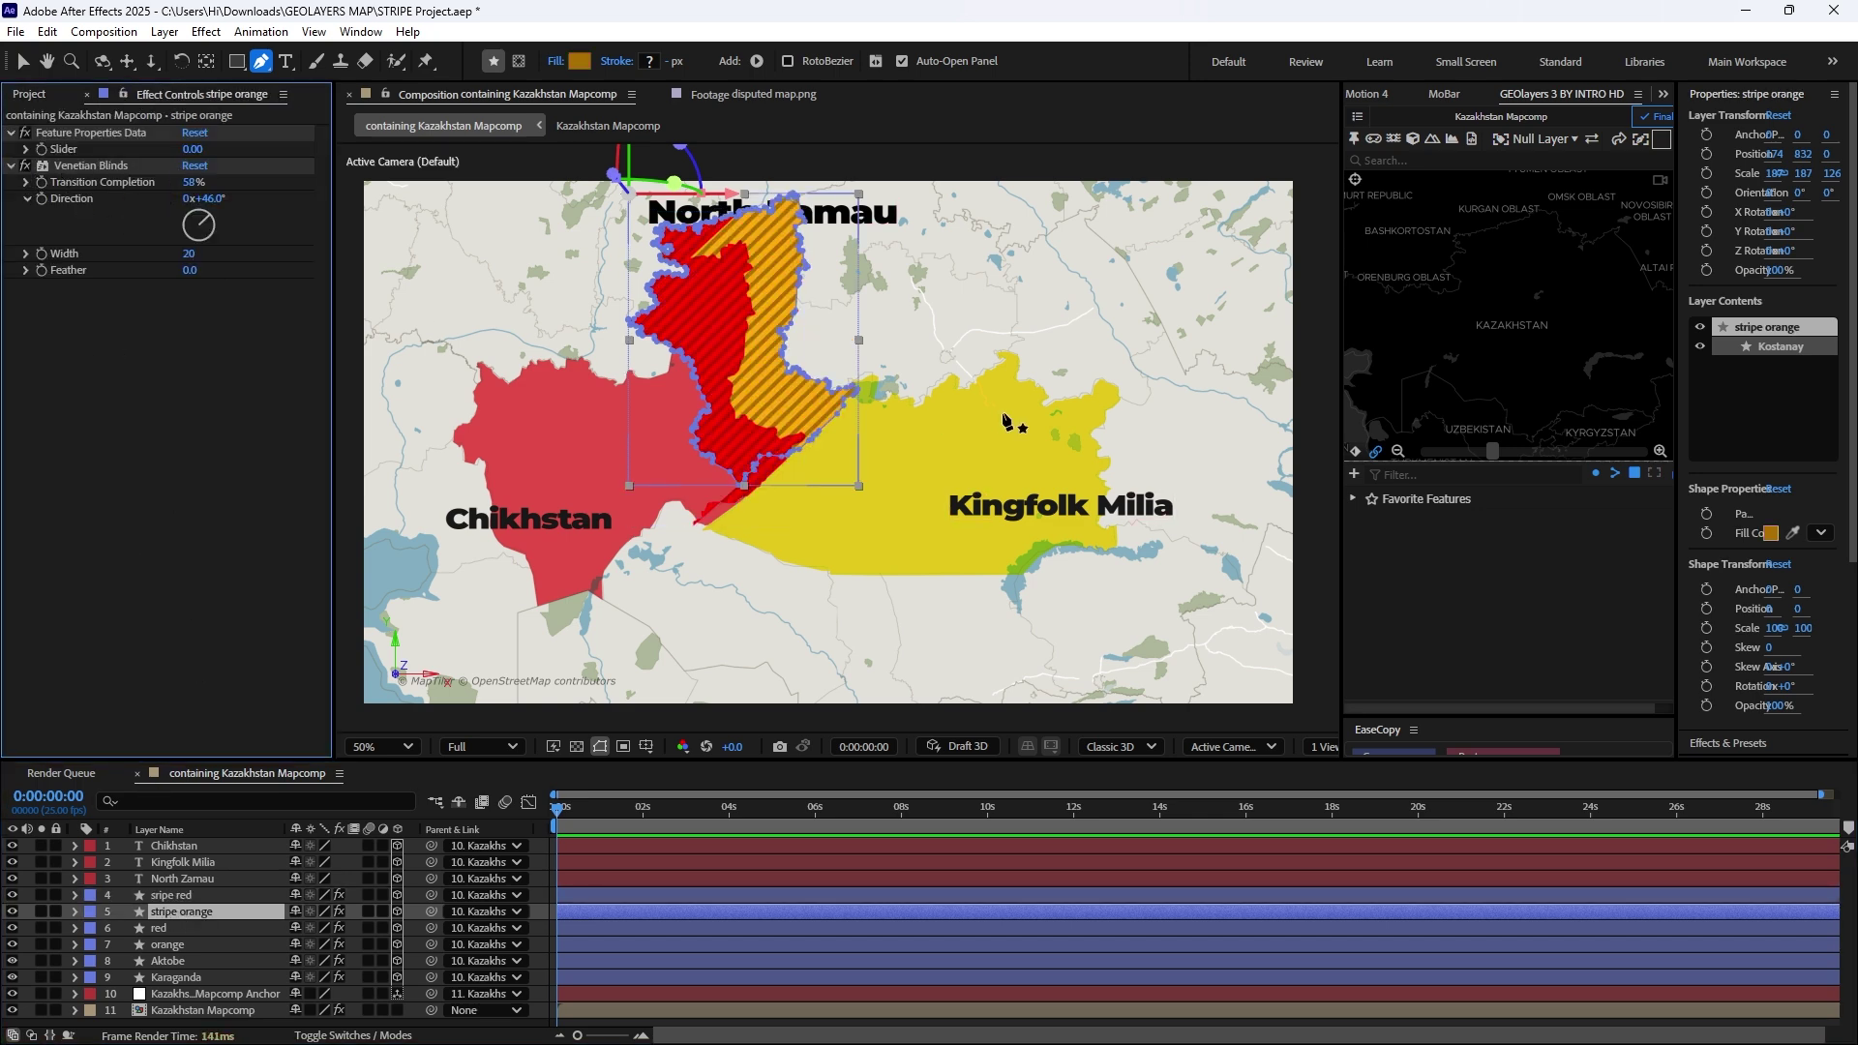
{"action": "left_click", "coordinate": [23, 61]}
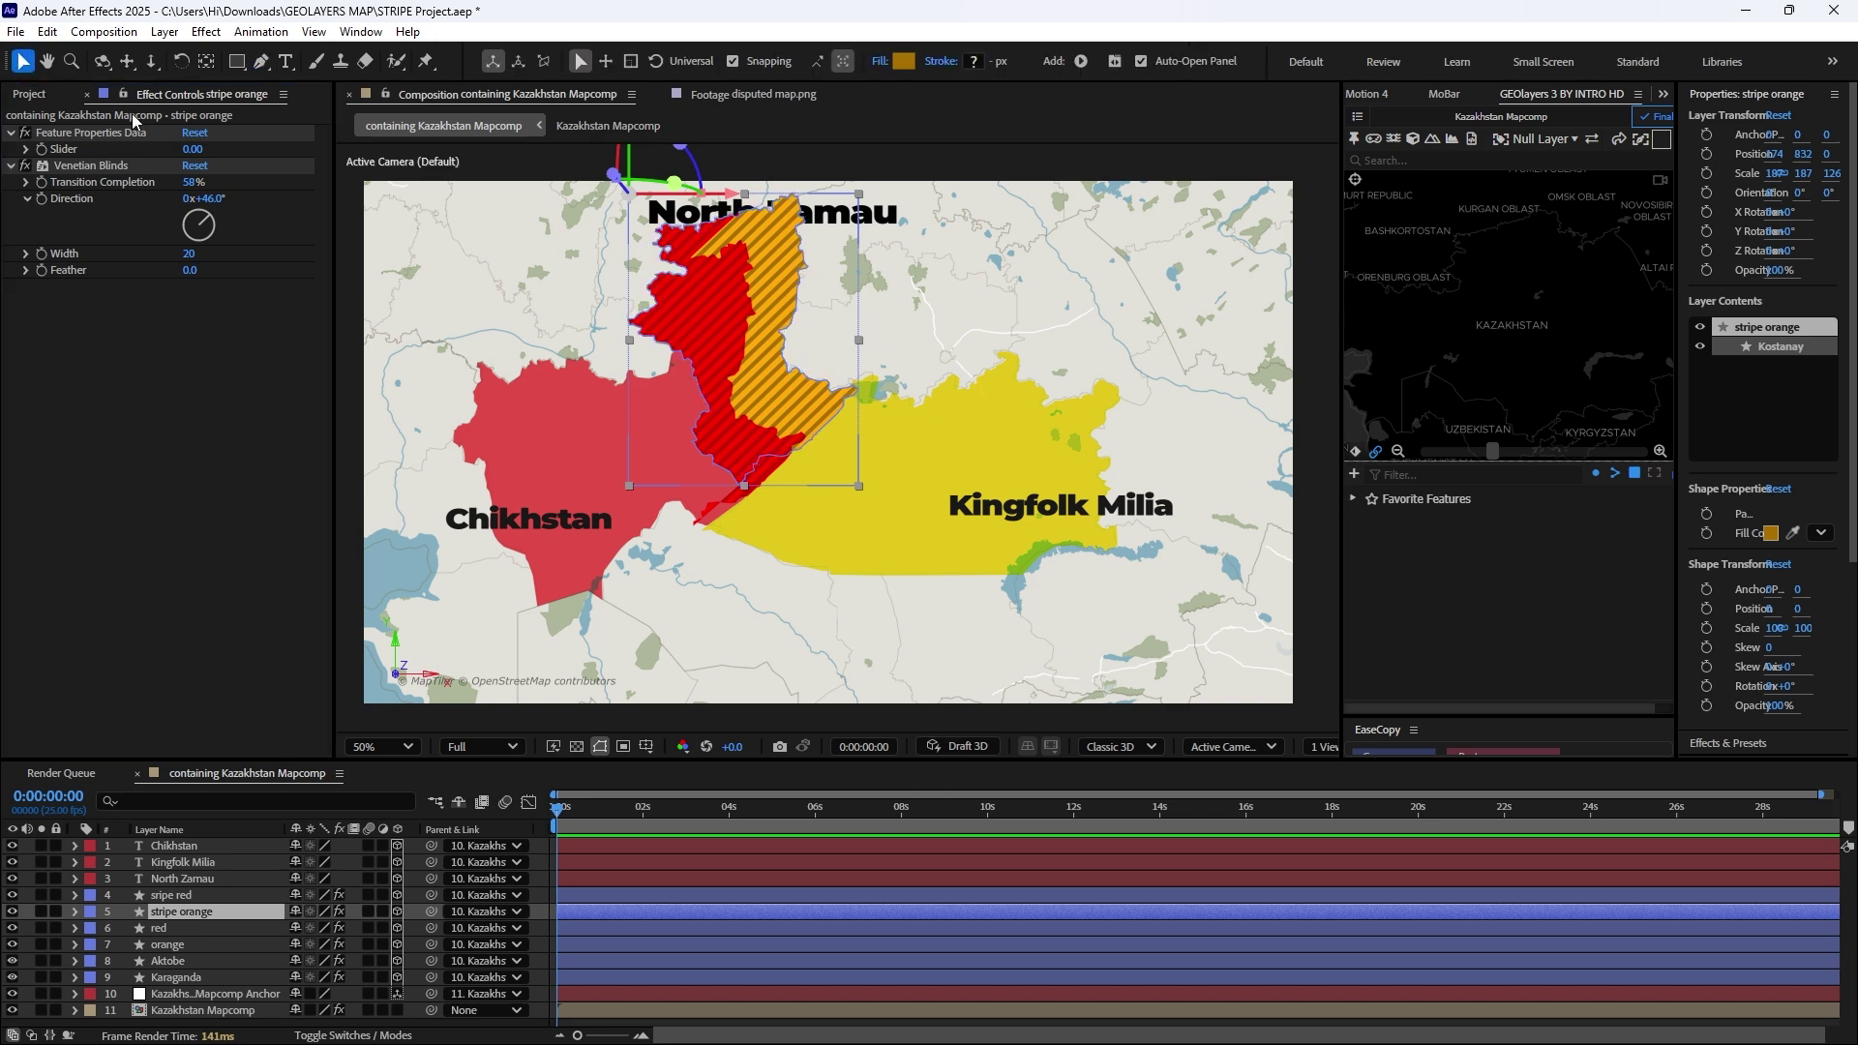
{"action": "left_click", "coordinate": [913, 637]}
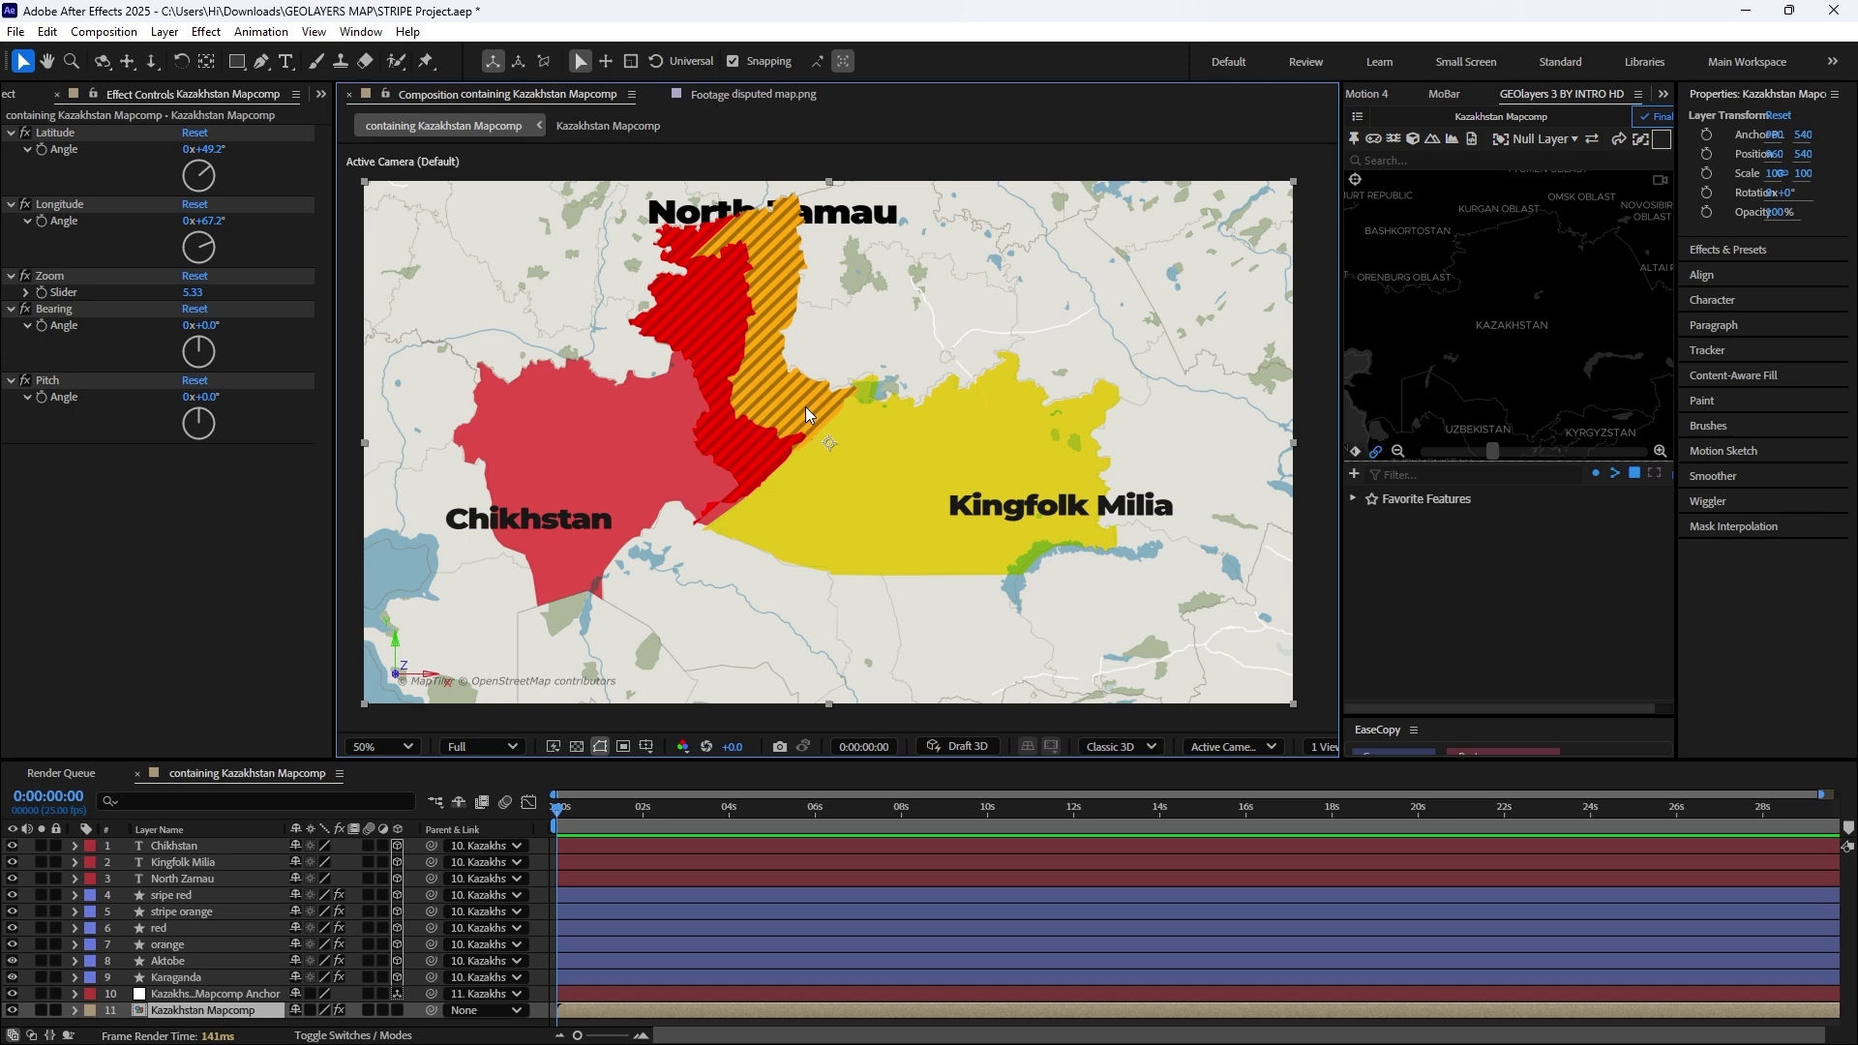
Step: Set stripe orange's Venetian Blinds to direction 56°, width 56 and feather 18
{"action": "left_click", "coordinate": [176, 913]}
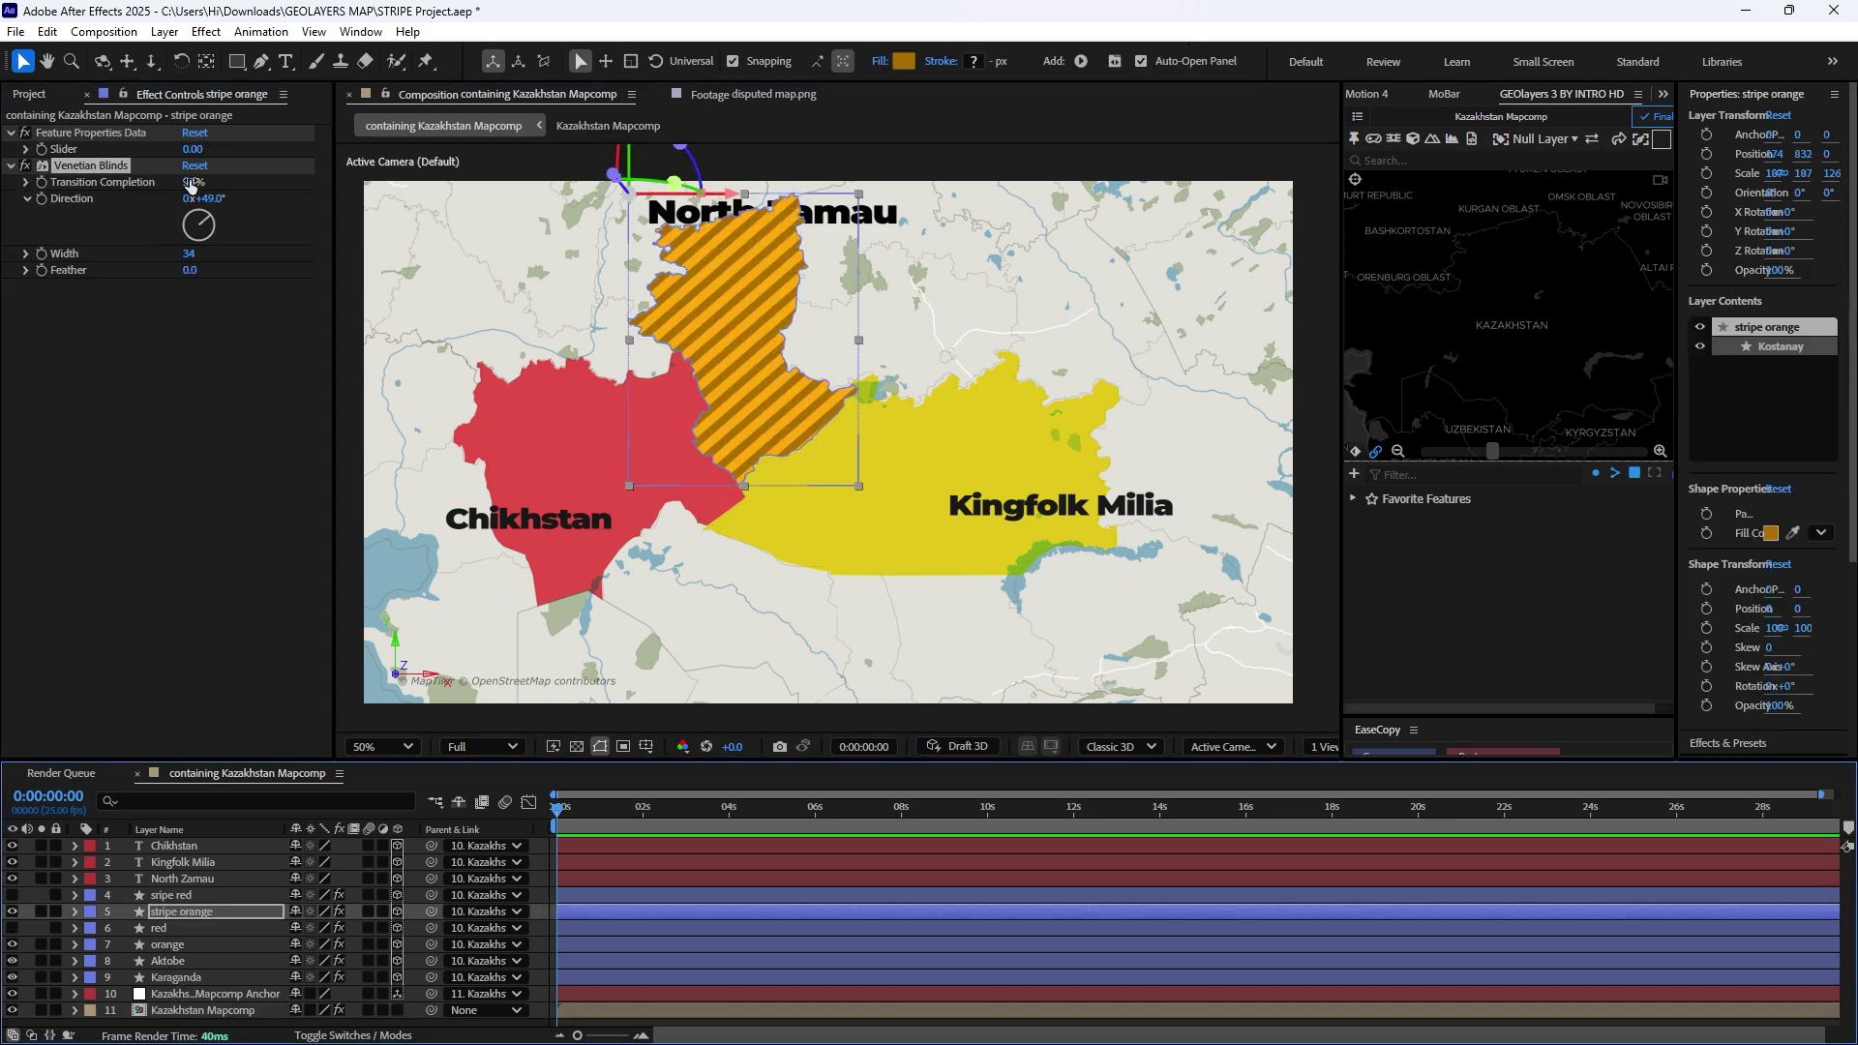
{"action": "mouse_move", "coordinate": [191, 184]}
{"action": "left_mouse_down"}
{"action": "mouse_move", "coordinate": [237, 221]}
{"action": "mouse_move", "coordinate": [191, 197]}
{"action": "mouse_move", "coordinate": [182, 249]}
{"action": "mouse_move", "coordinate": [225, 273]}
{"action": "mouse_move", "coordinate": [206, 268]}
{"action": "left_mouse_up"}
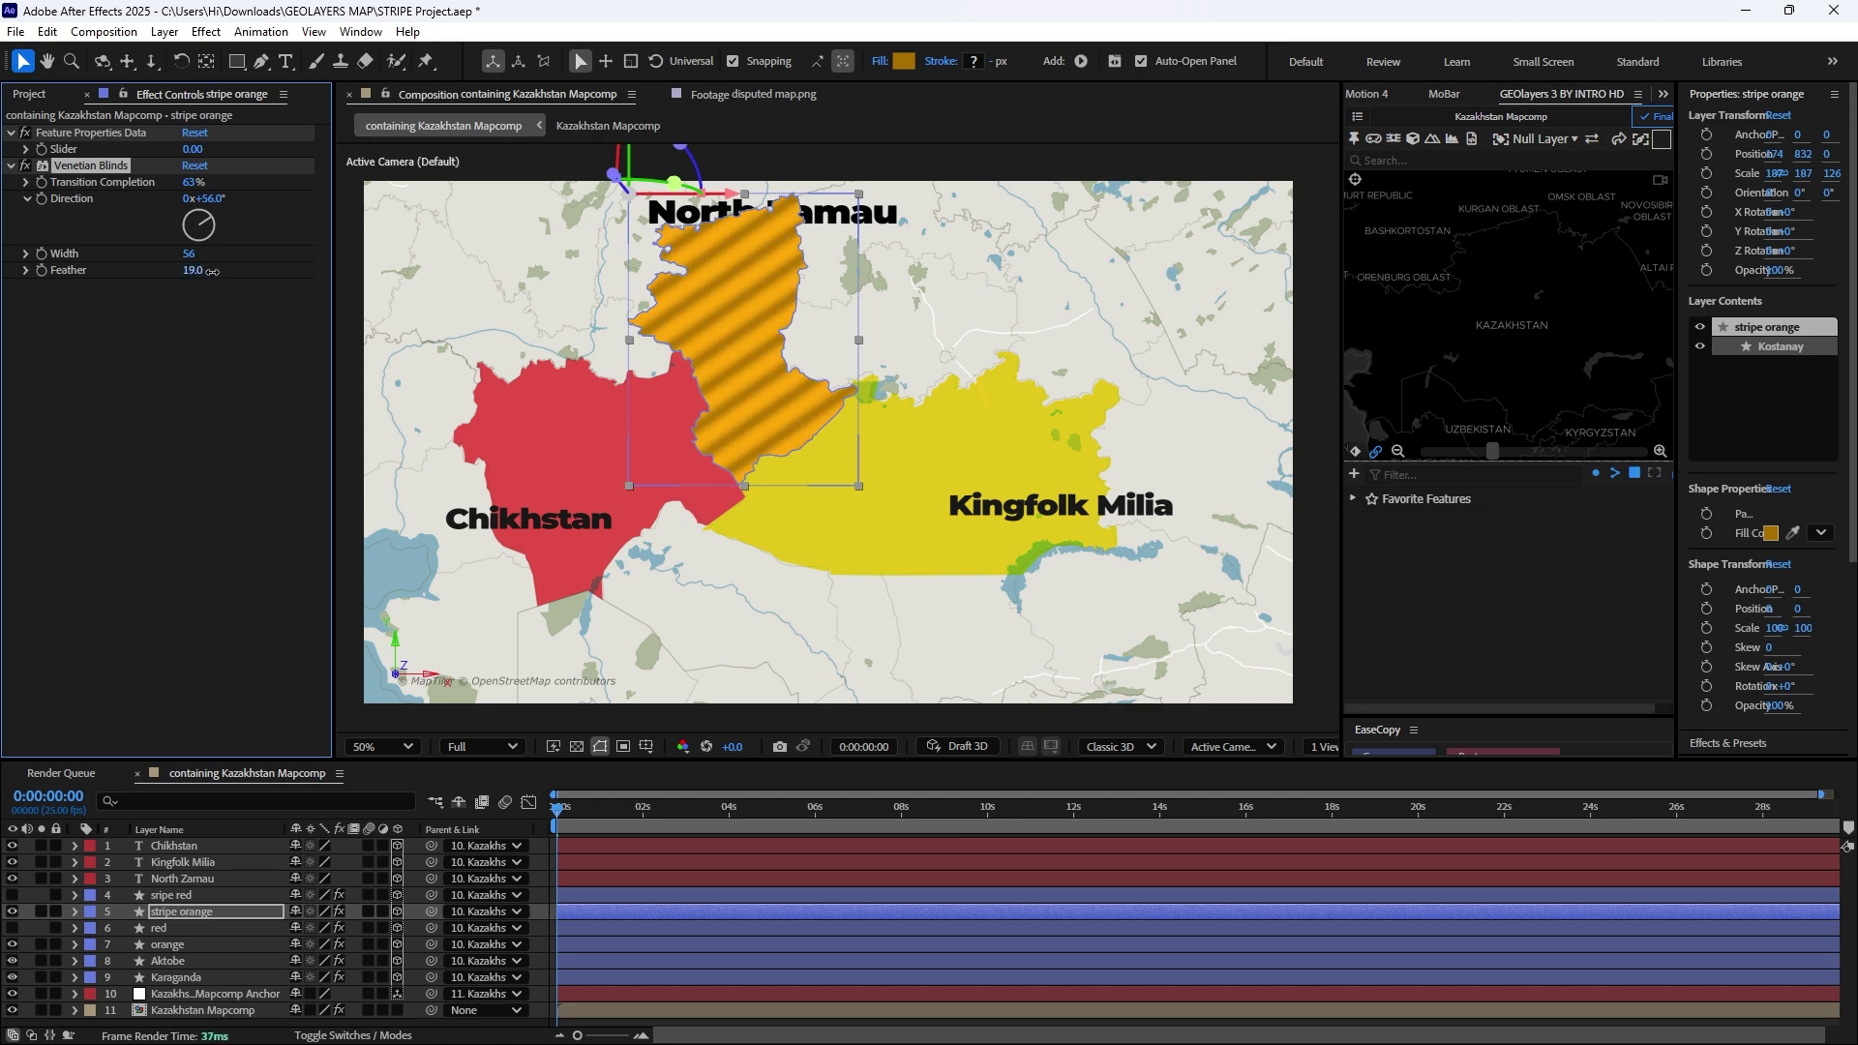